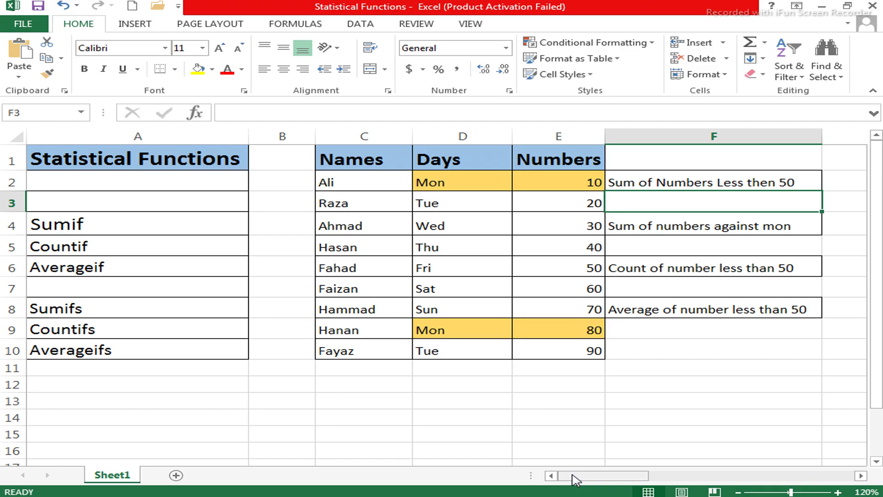
Step: Enter =SUMIF(E2:E10,"<50") in cell F3 to sum the numbers less than 50
{"action": "left_click_drag", "start_coordinate": [580, 476], "coordinate": [603, 477]}
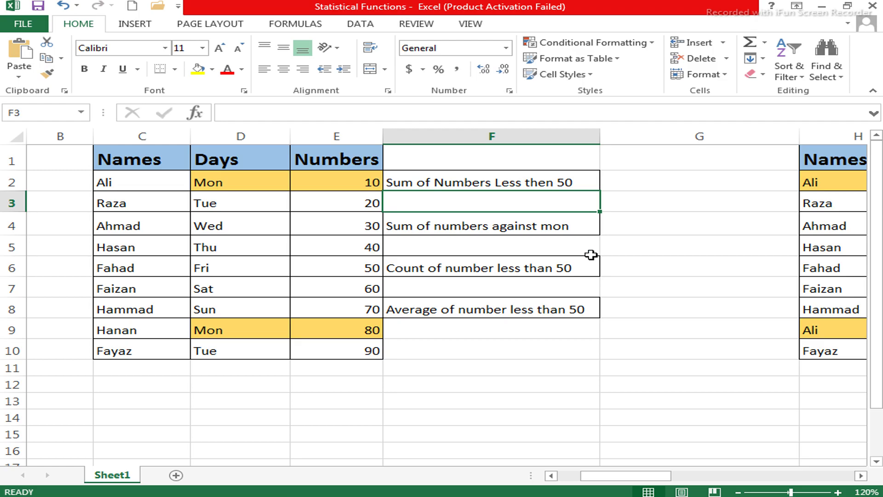
{"action": "double_click", "coordinate": [521, 204]}
{"action": "type", "text": "=su"}
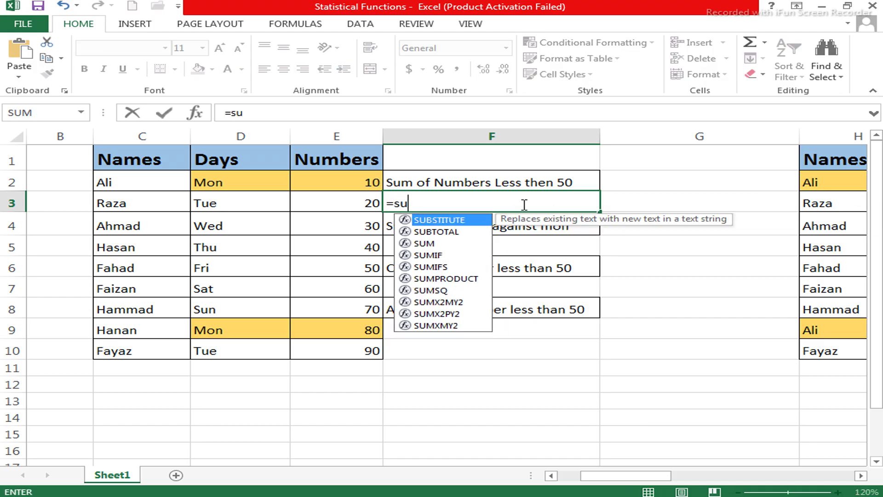
{"action": "type", "text": "mif"}
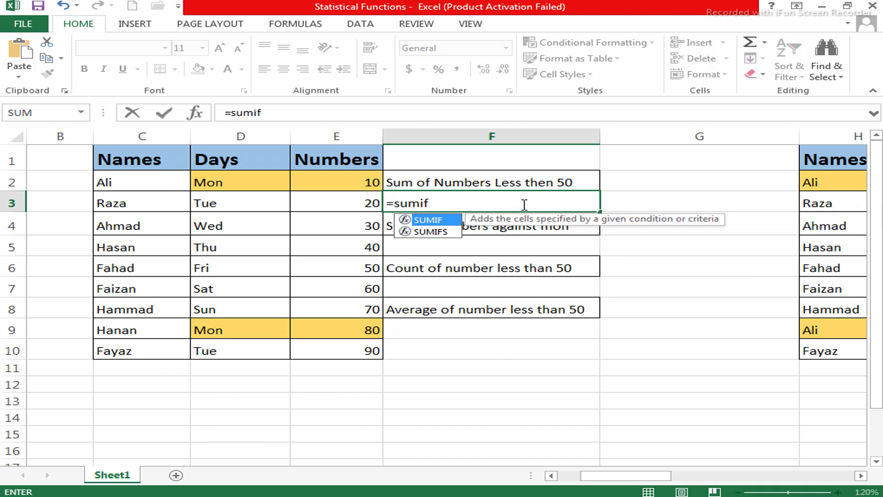
{"action": "double_click", "coordinate": [430, 220]}
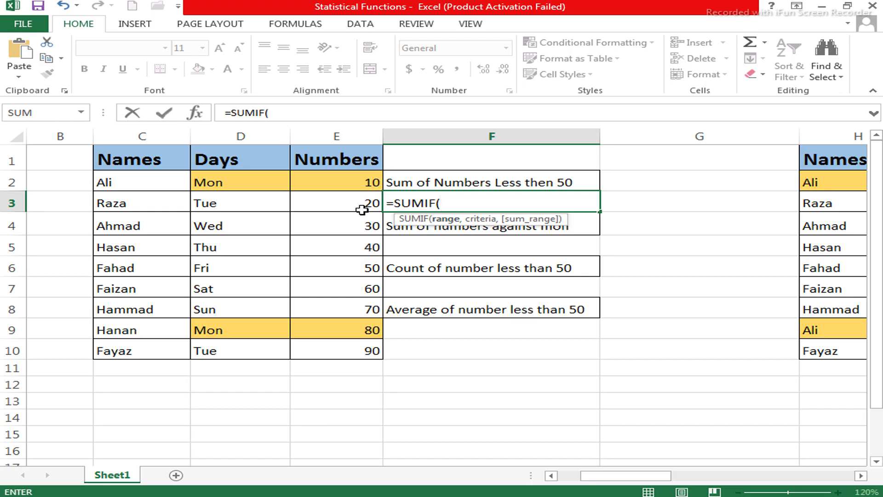
{"action": "left_click_drag", "start_coordinate": [360, 174], "coordinate": [375, 349]}
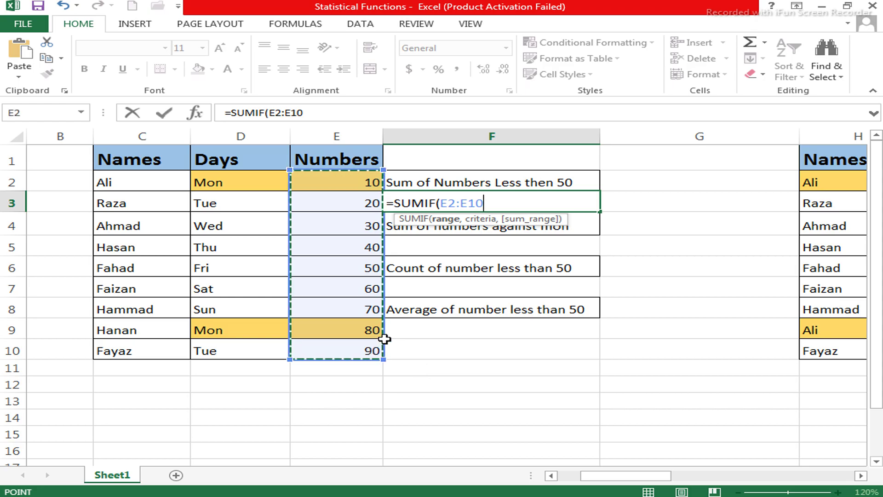
{"action": "type", "text": ","}
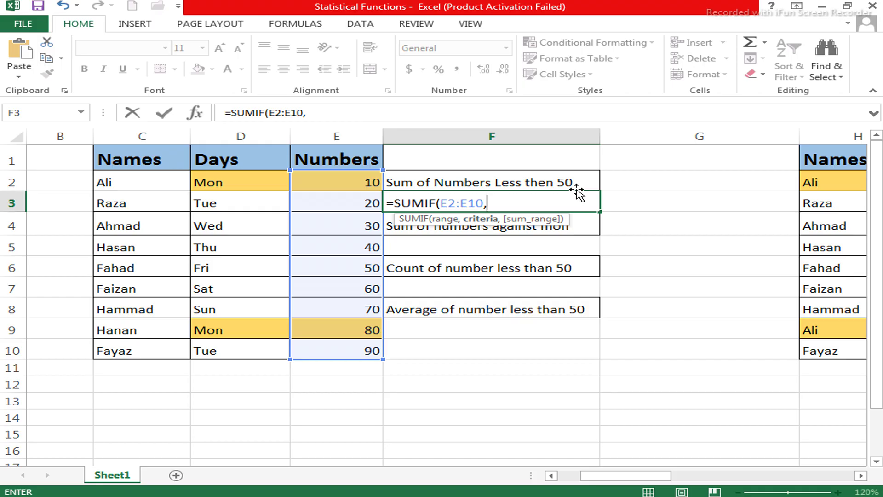
{"action": "type", "text": "<50"}
{"action": "left_click", "coordinate": [488, 202]}
{"action": "type", "text": "\""}
{"action": "left_click", "coordinate": [517, 203]}
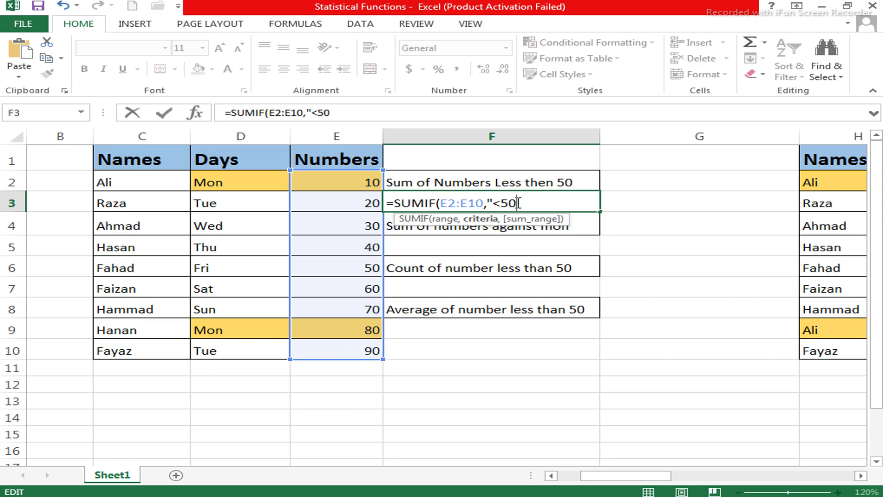
{"action": "type", "text": "\")"}
{"action": "key", "text": "Return"}
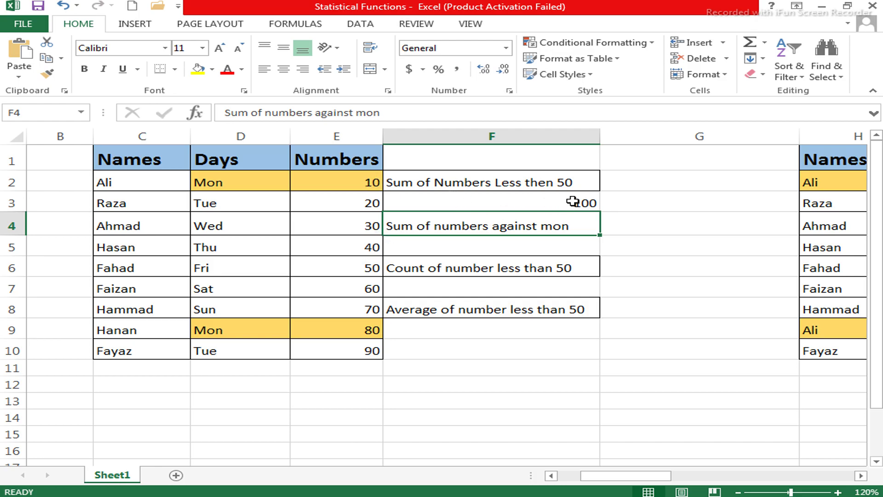
Step: Enter =SUMIF(D2:D10,"mon",E2:E10) in cell F5 to sum the numbers for Monday
{"action": "left_click", "coordinate": [467, 249]}
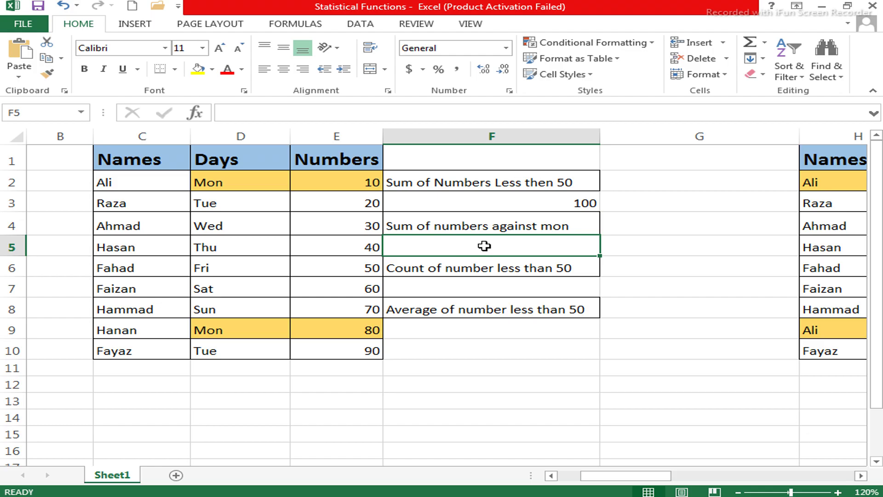
{"action": "type", "text": "="}
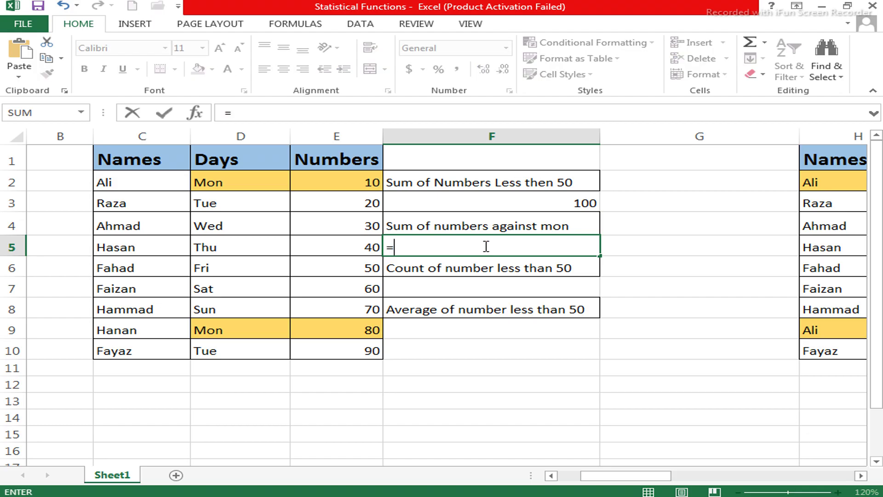
{"action": "type", "text": "sumif"}
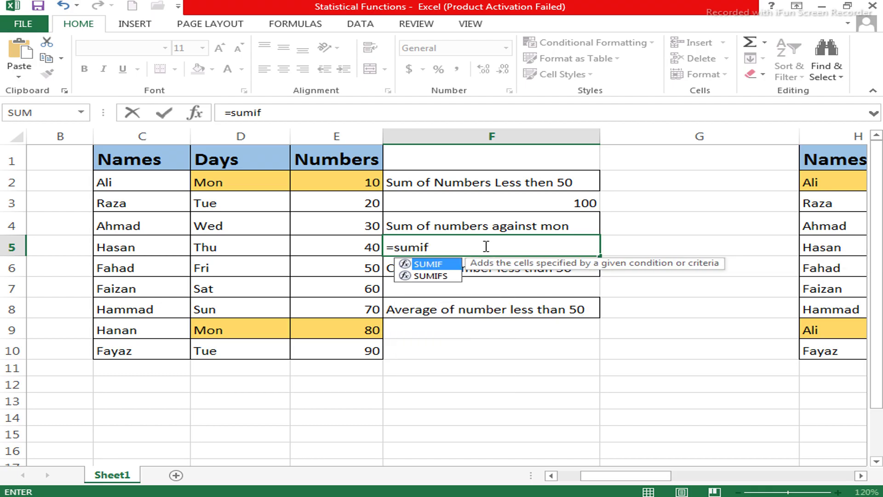
{"action": "key", "text": "Tab"}
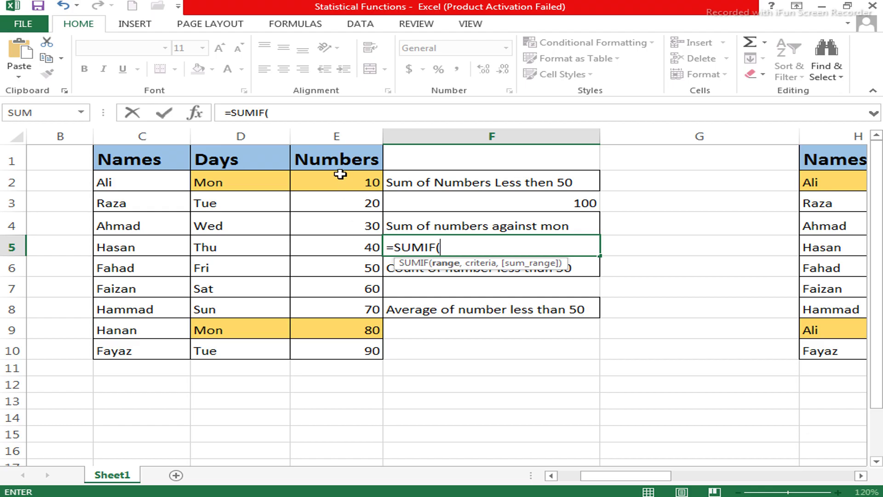
{"action": "left_click_drag", "start_coordinate": [234, 180], "coordinate": [237, 345]}
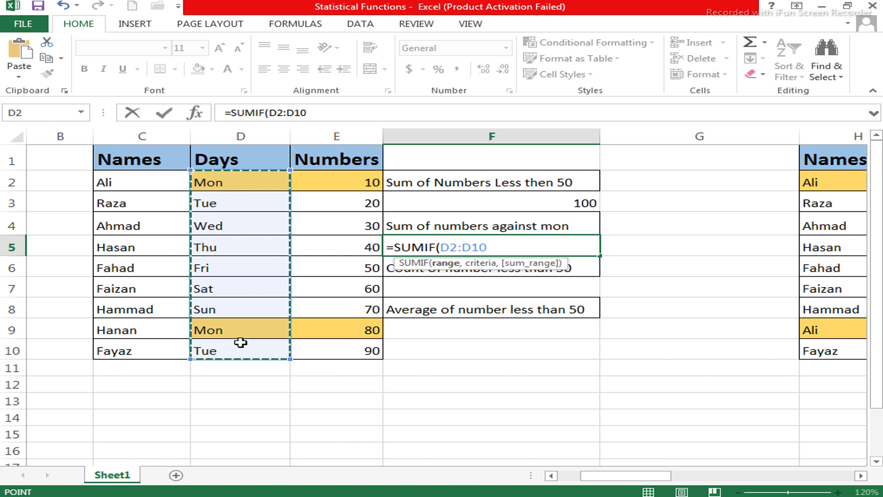
{"action": "type", "text": ","}
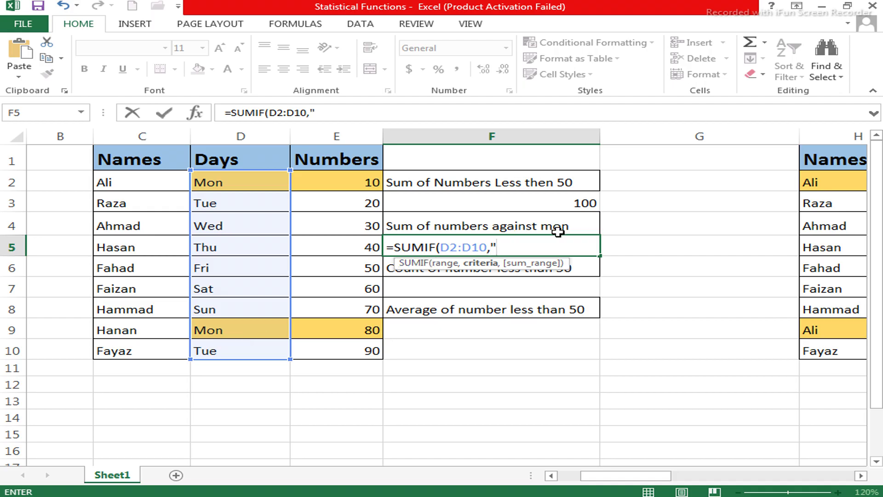
{"action": "type", "text": "\"mon\","}
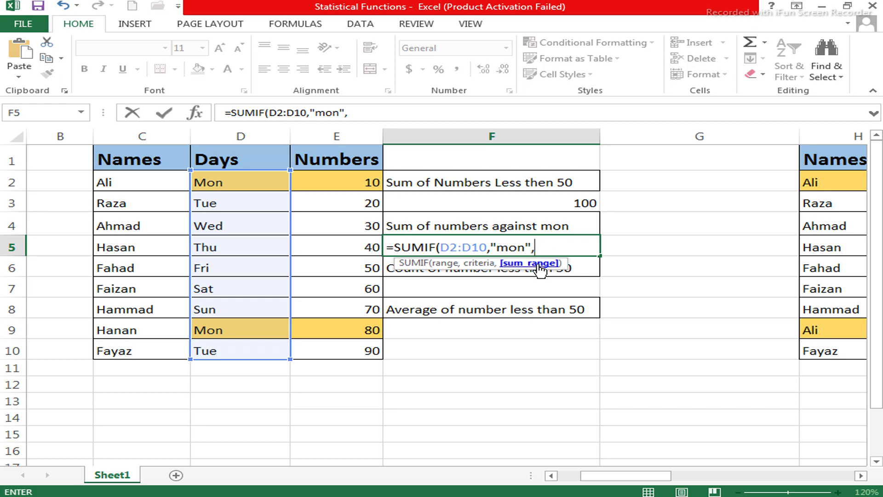
{"action": "left_click", "coordinate": [336, 187]}
{"action": "left_click_drag", "start_coordinate": [335, 187], "coordinate": [349, 342]}
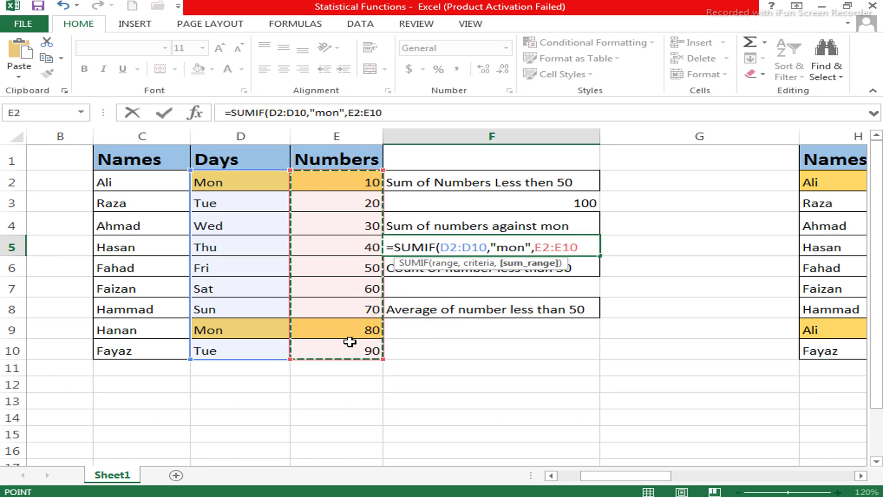
{"action": "type", "text": ")"}
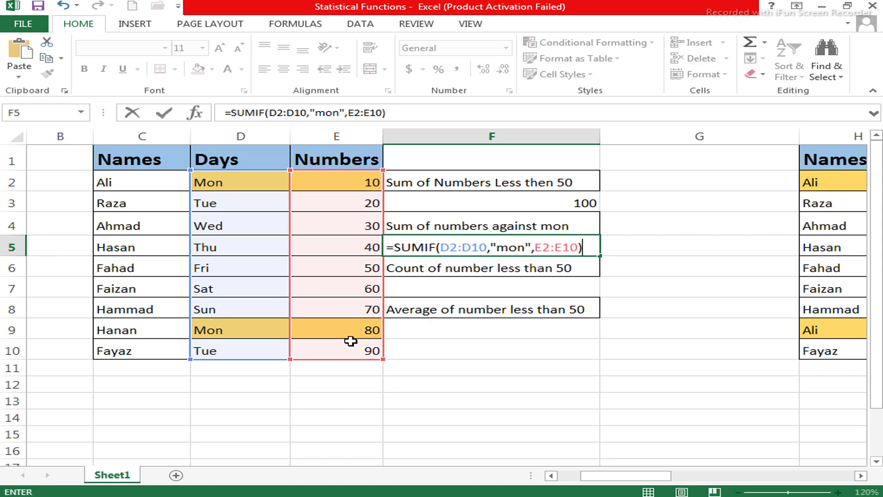
{"action": "key", "text": "Return"}
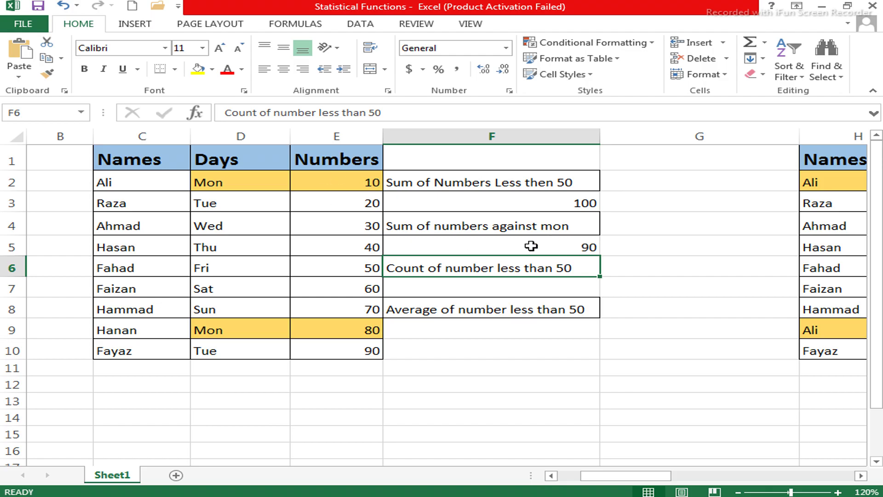
Step: Enter =COUNTIF(E2:E10,"<50") in cell F7 to count the numbers less than 50
{"action": "left_click", "coordinate": [464, 289]}
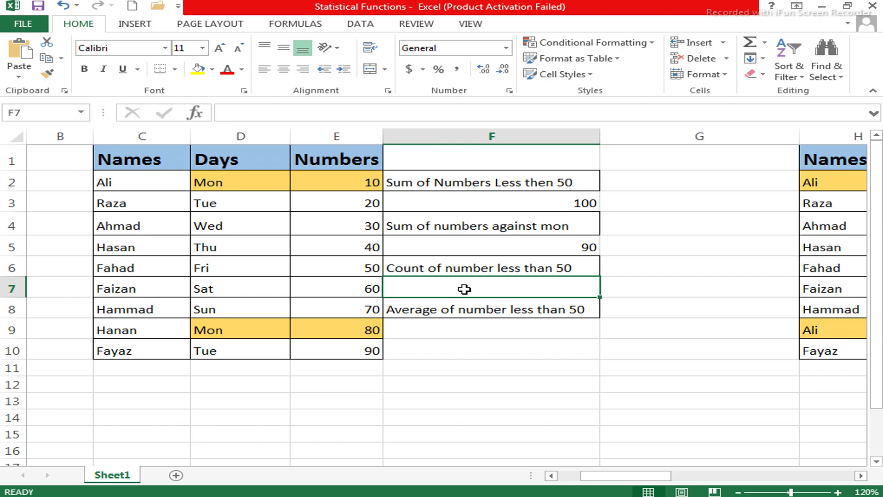
{"action": "type", "text": "="}
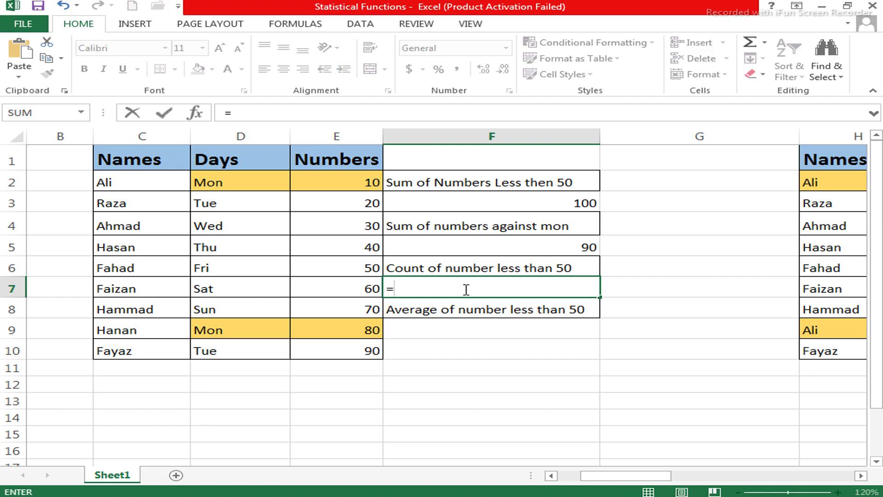
{"action": "type", "text": "c"}
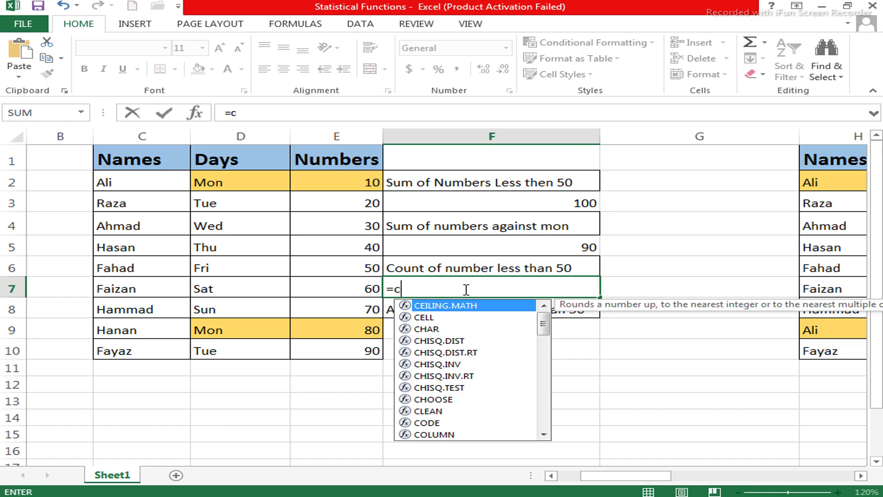
{"action": "type", "text": "ount"}
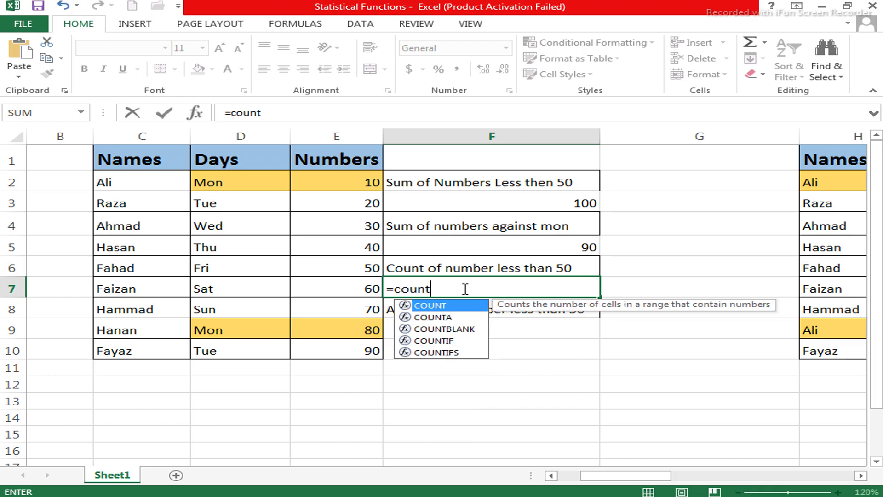
{"action": "type", "text": "if"}
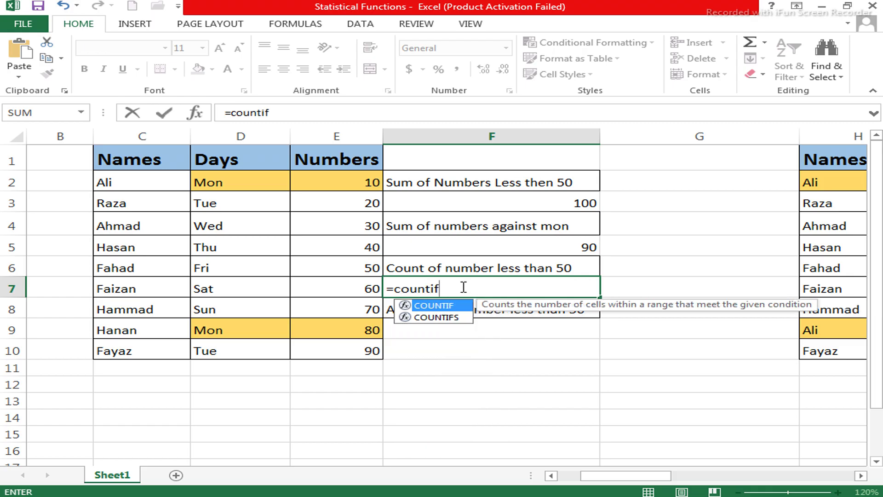
{"action": "key", "text": "Tab"}
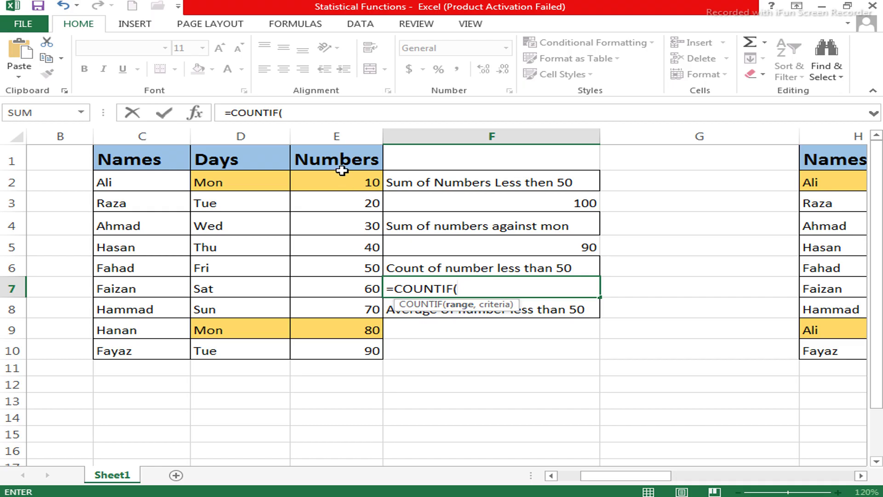
{"action": "left_click_drag", "start_coordinate": [341, 175], "coordinate": [360, 343]}
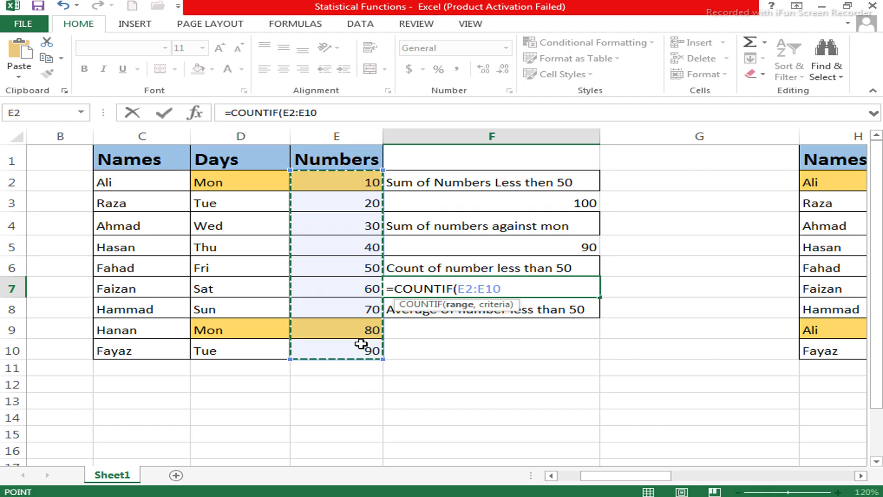
{"action": "type", "text": ","}
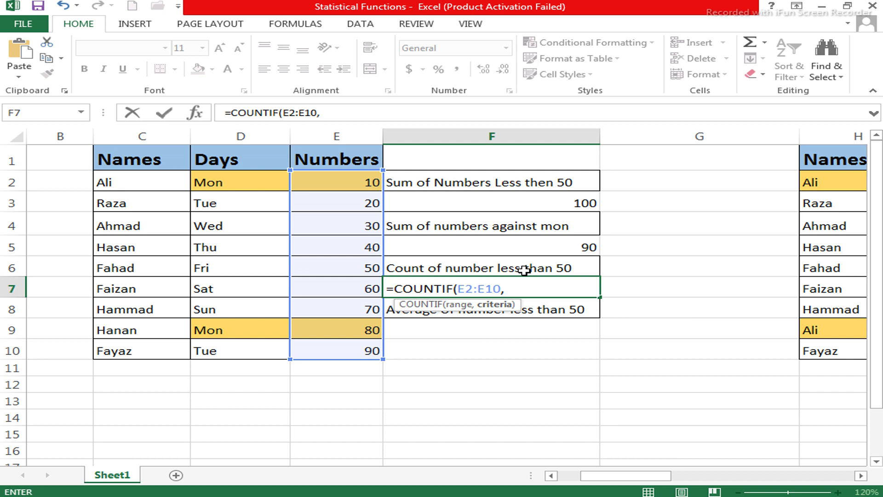
{"action": "type", "text": "\"<50\")"}
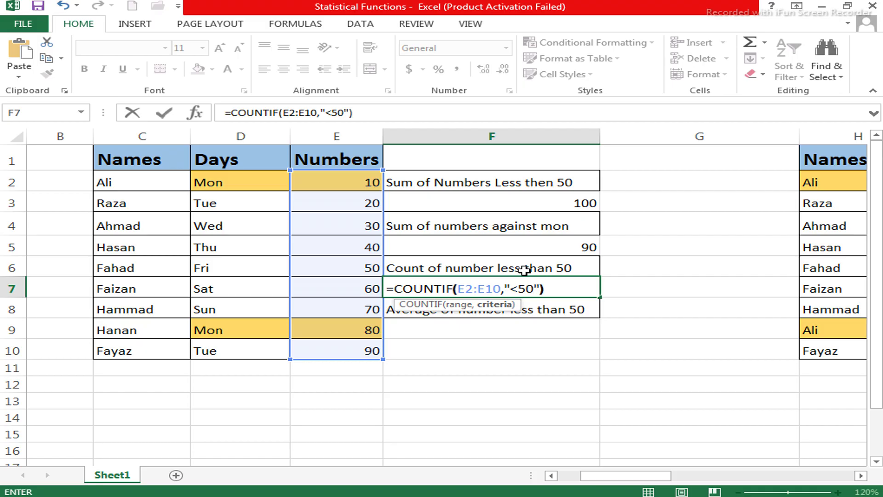
{"action": "key", "text": "Return"}
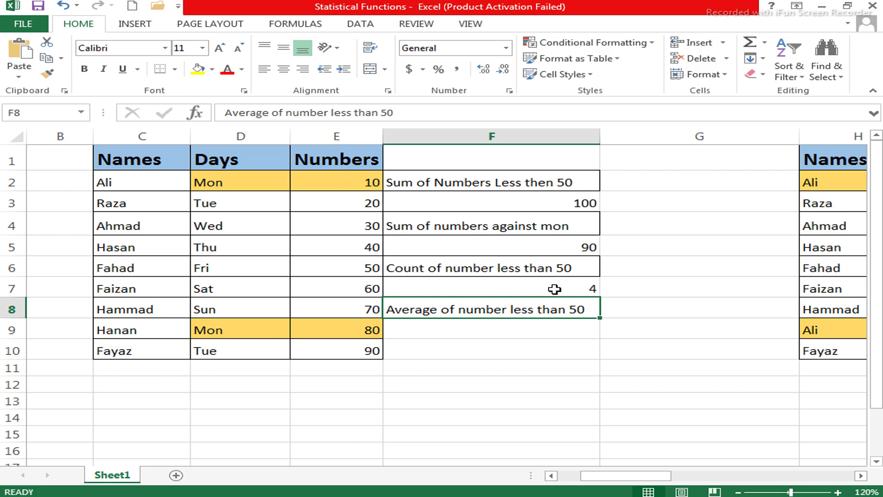
Step: Enter =AVERAGEIF(E2:E10,"<50") in cell F9 to average the numbers less than 50
{"action": "left_click", "coordinate": [529, 334]}
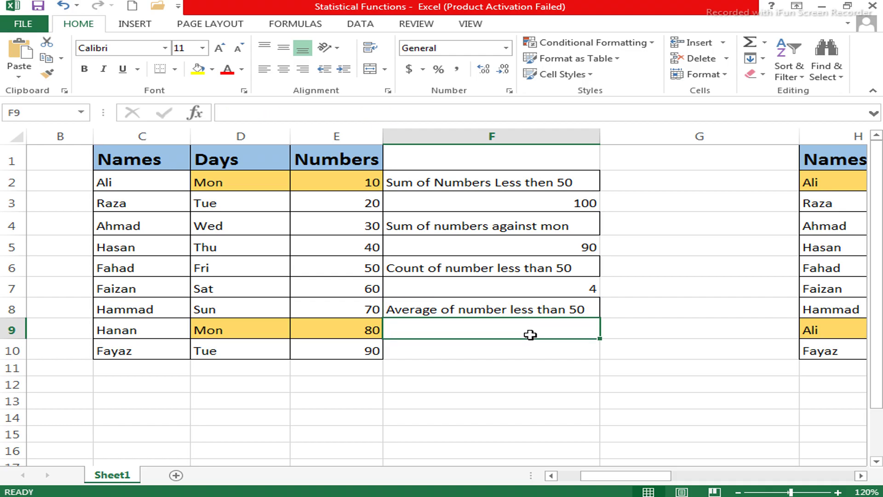
{"action": "type", "text": "=svr"}
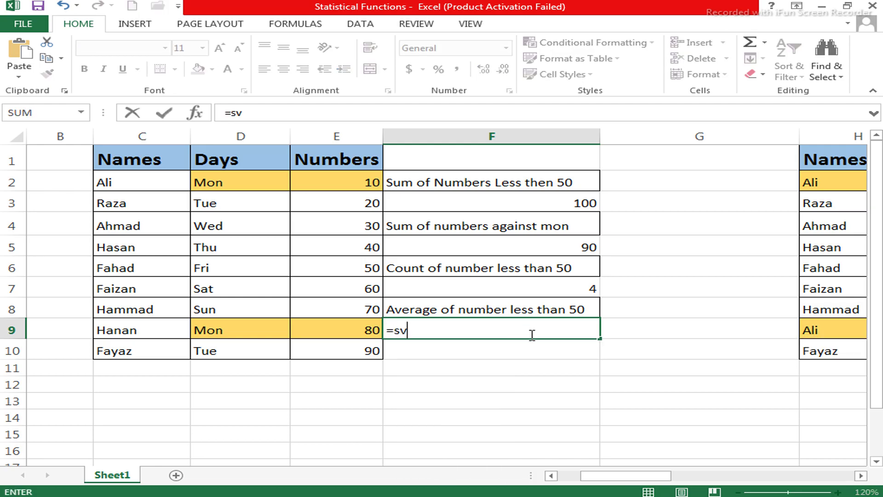
{"action": "key", "text": "BackSpace"}
{"action": "key", "text": "BackSpace"}
{"action": "key", "text": "BackSpace"}
{"action": "type", "text": "av"}
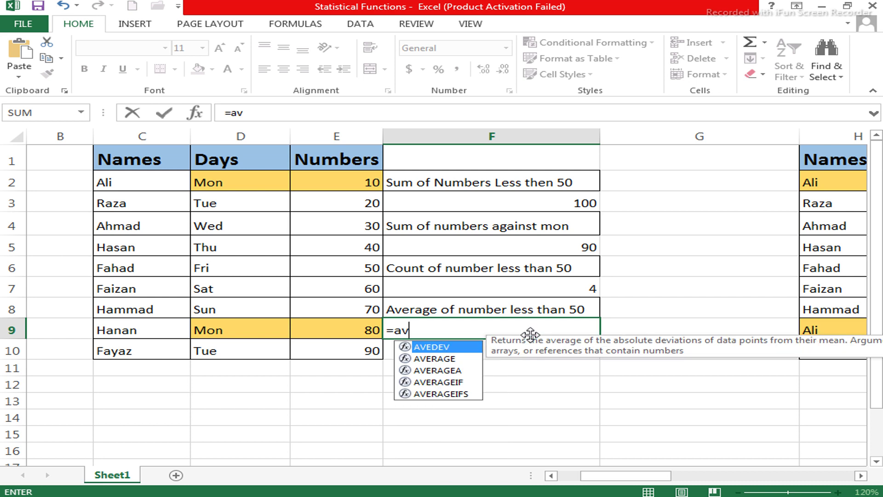
{"action": "type", "text": "erage"}
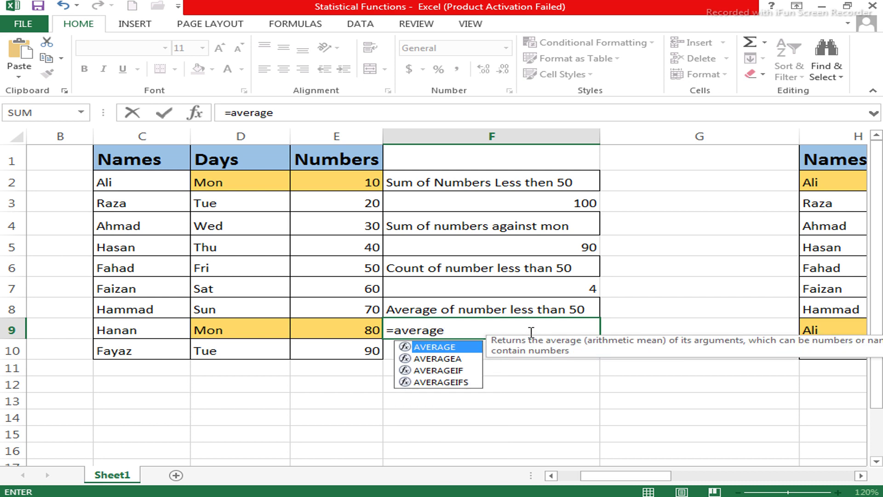
{"action": "left_click", "coordinate": [461, 371]}
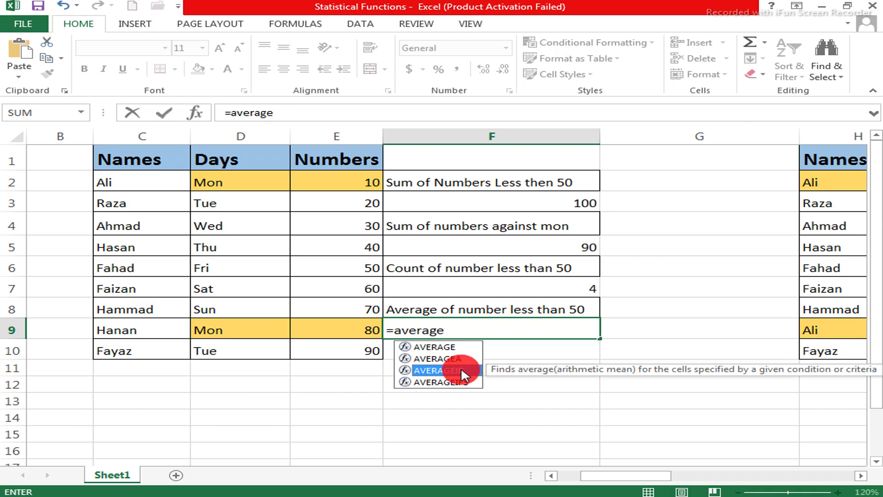
{"action": "double_click", "coordinate": [461, 371]}
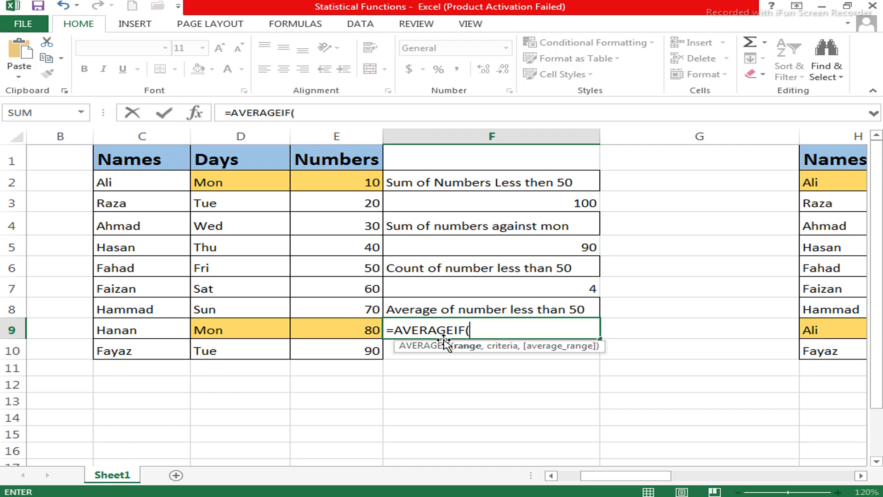
{"action": "left_click_drag", "start_coordinate": [335, 175], "coordinate": [352, 341]}
{"action": "type", "text": ",\"<"}
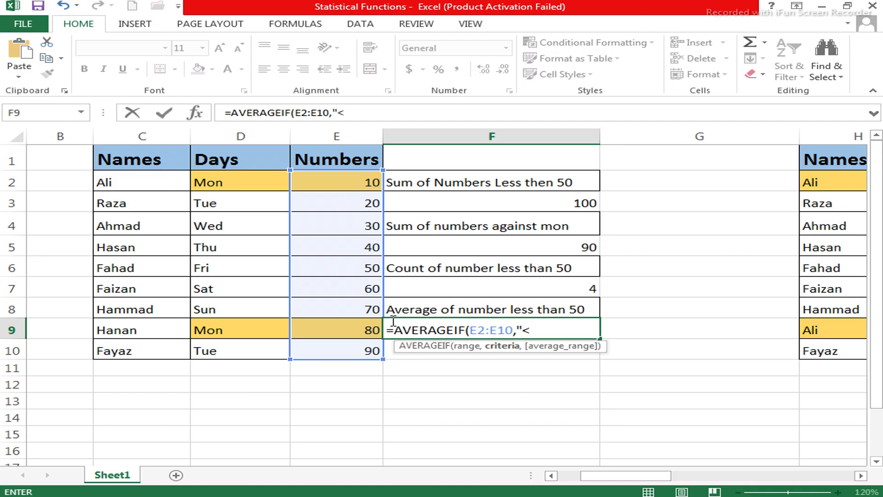
{"action": "type", "text": "50"}
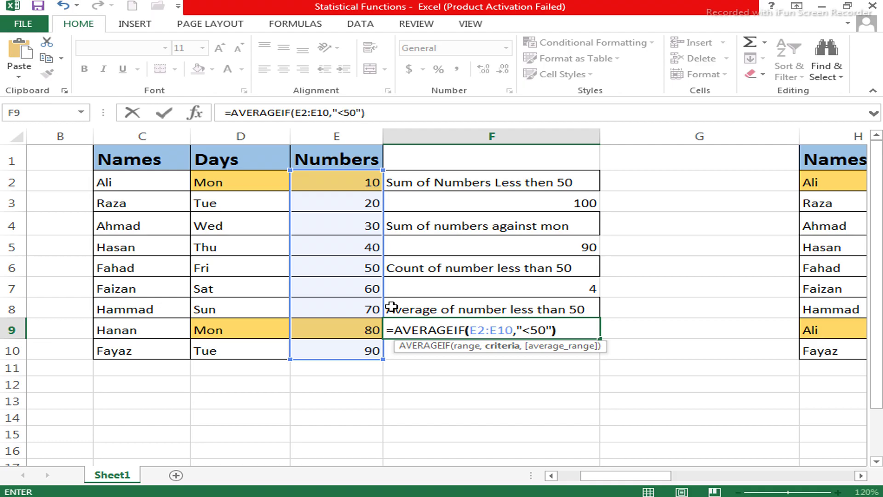
{"action": "type", "text": "\")"}
{"action": "key", "text": "Return"}
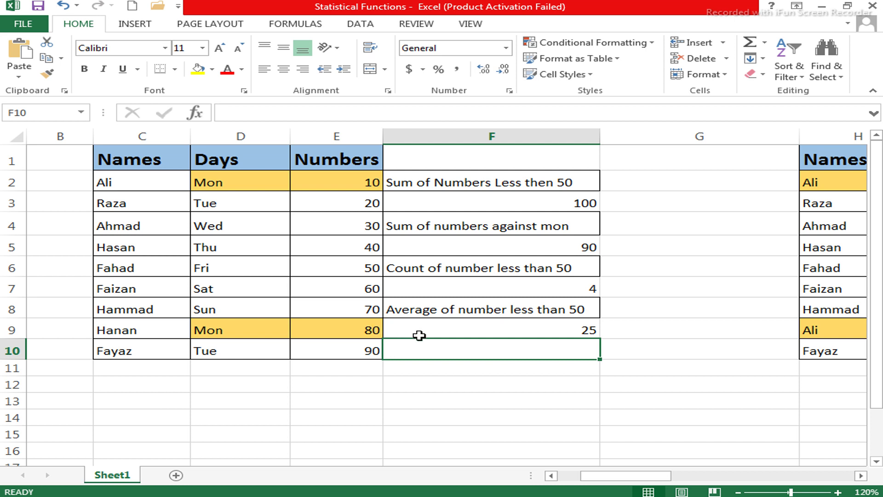
{"action": "left_click", "coordinate": [561, 331]}
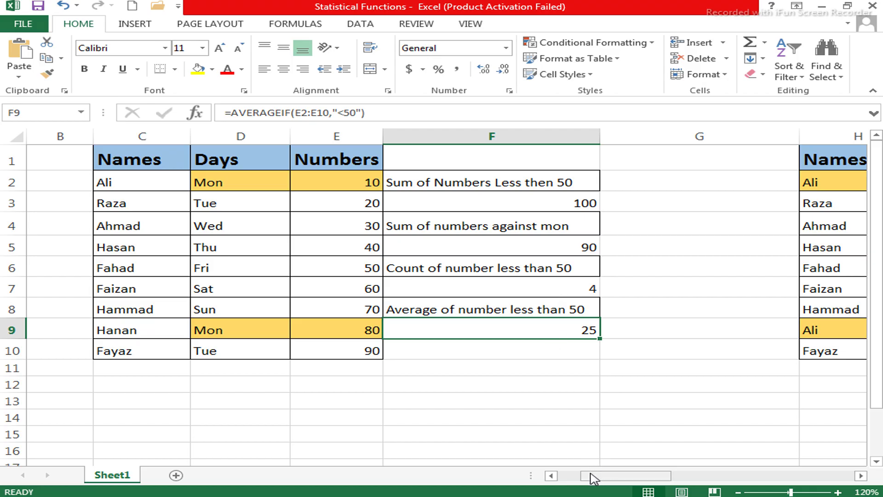
Step: Start a SUMIFS formula in cell K3 beside the second table, with J2:J10 as the sum range
{"action": "mouse_move", "coordinate": [592, 481]}
{"action": "left_mouse_down"}
{"action": "mouse_move", "coordinate": [618, 484]}
{"action": "mouse_move", "coordinate": [597, 484]}
{"action": "left_mouse_up"}
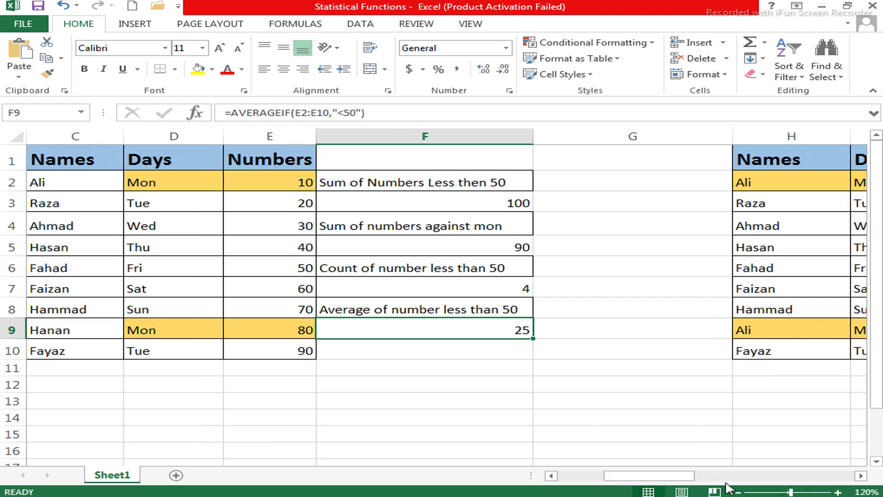
{"action": "left_click", "coordinate": [860, 475]}
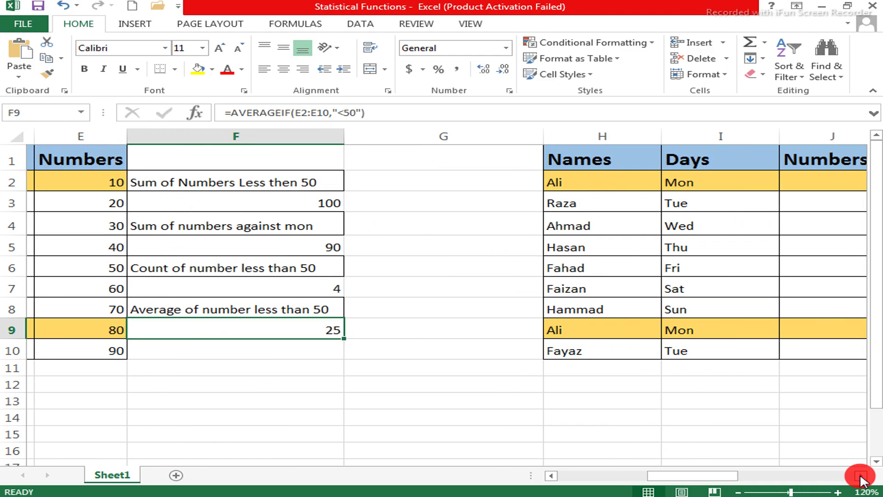
{"action": "left_click", "coordinate": [860, 475]}
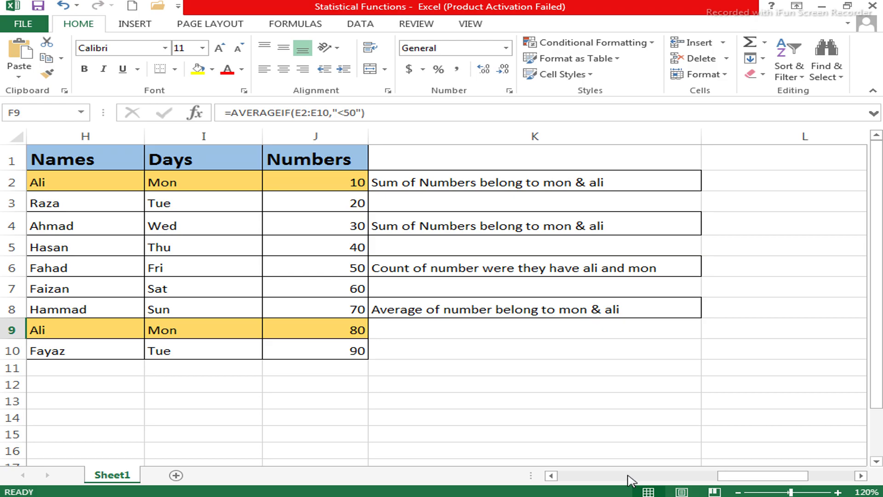
{"action": "left_click_drag", "start_coordinate": [740, 482], "coordinate": [783, 481]}
{"action": "left_click", "coordinate": [455, 202]}
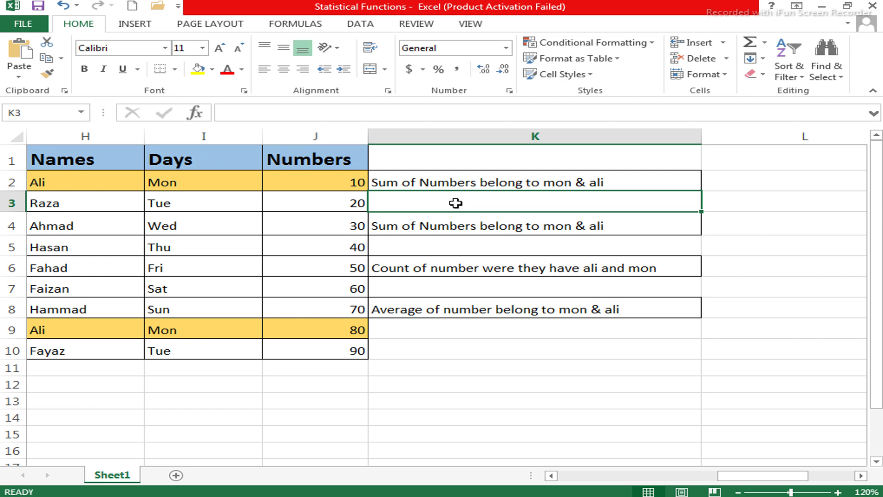
{"action": "type", "text": "=su"}
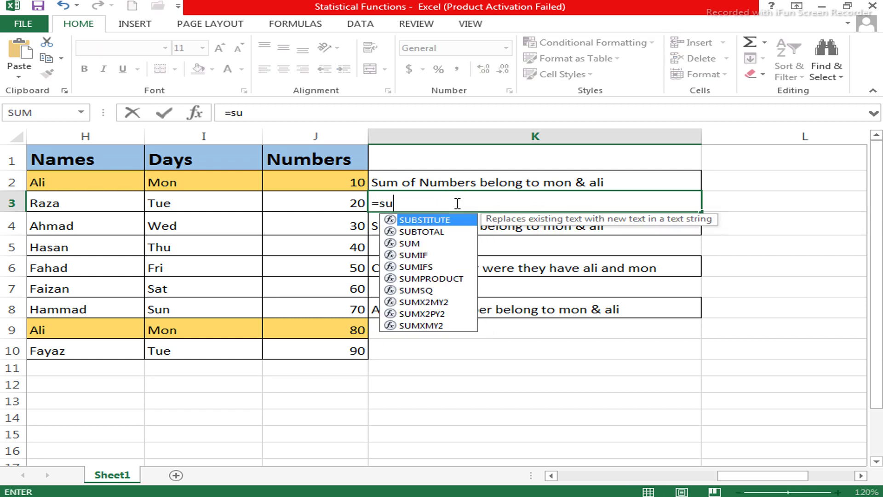
{"action": "type", "text": "mifs"}
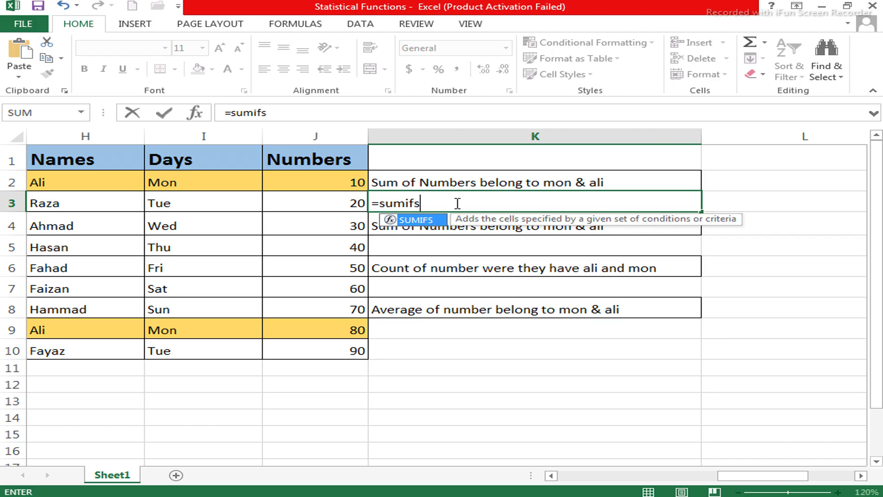
{"action": "double_click", "coordinate": [433, 223]}
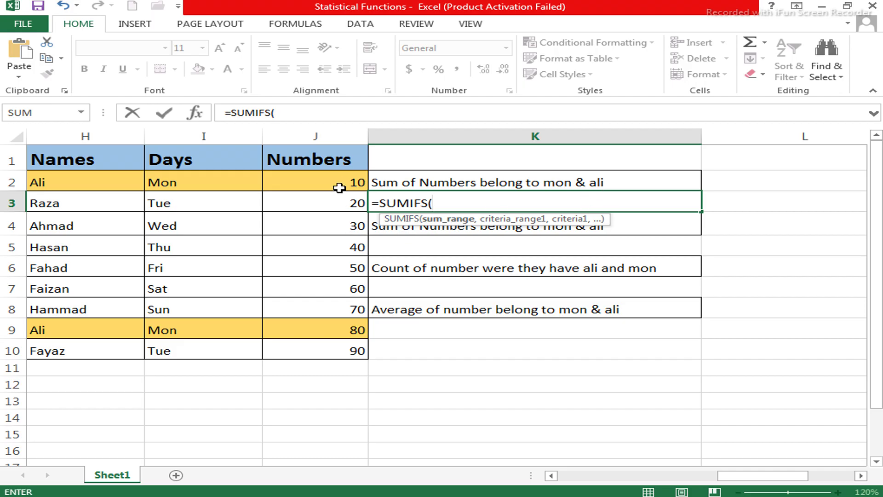
{"action": "left_click_drag", "start_coordinate": [339, 182], "coordinate": [346, 343]}
{"action": "type", "text": ","}
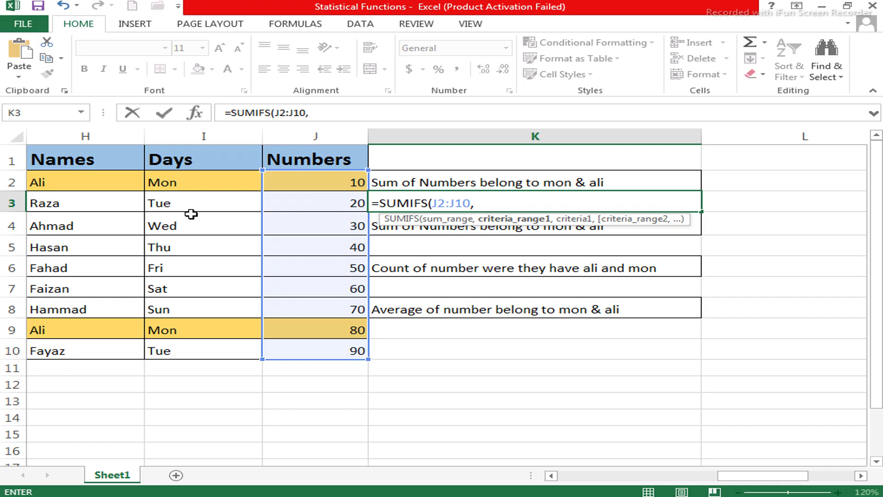
Step: Complete the SUMIFS formula with criteria "mon" for I2:I10 and the highlighted rows' name for H2:H10
{"action": "left_click", "coordinate": [184, 183]}
{"action": "left_click_drag", "start_coordinate": [184, 213], "coordinate": [207, 344]}
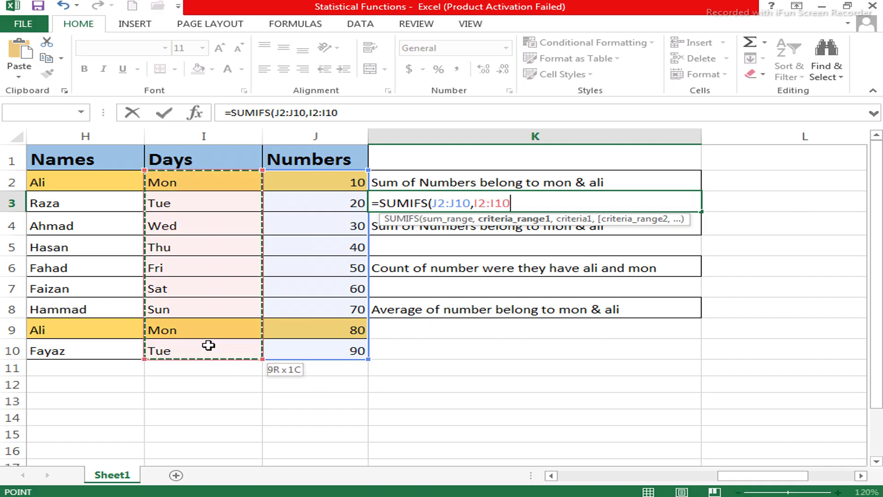
{"action": "type", "text": ","}
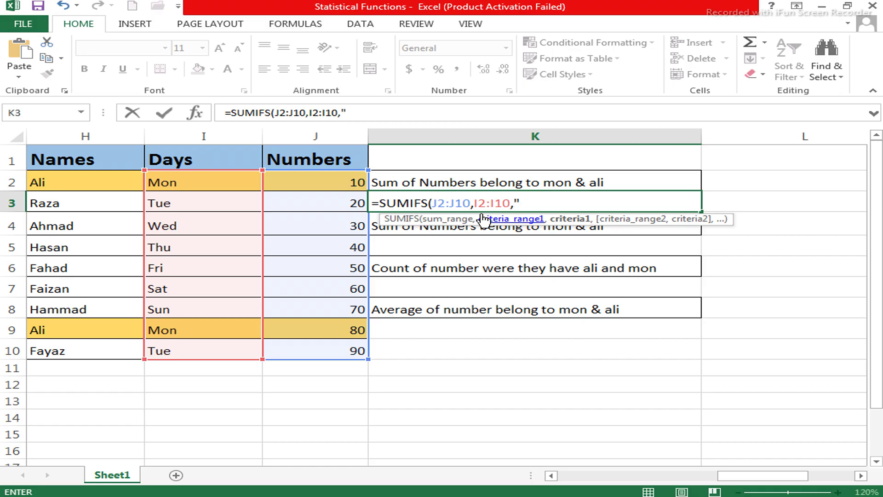
{"action": "type", "text": "mon\","}
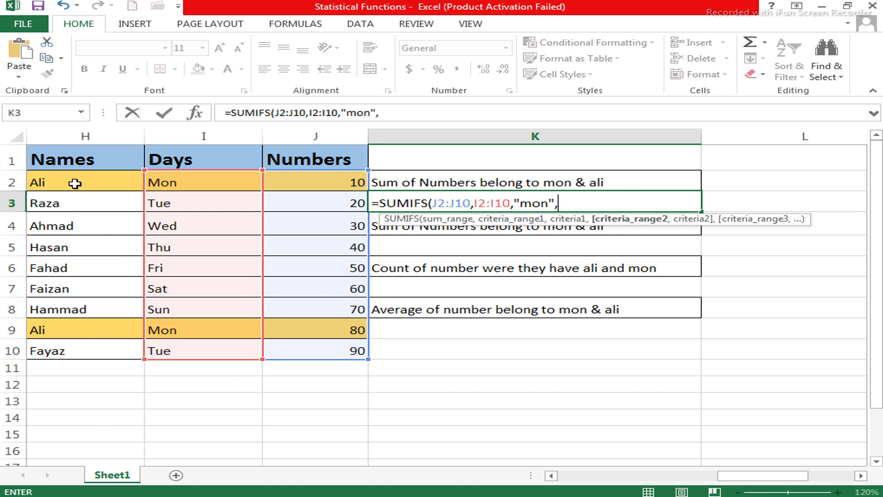
{"action": "left_click_drag", "start_coordinate": [73, 181], "coordinate": [102, 346]}
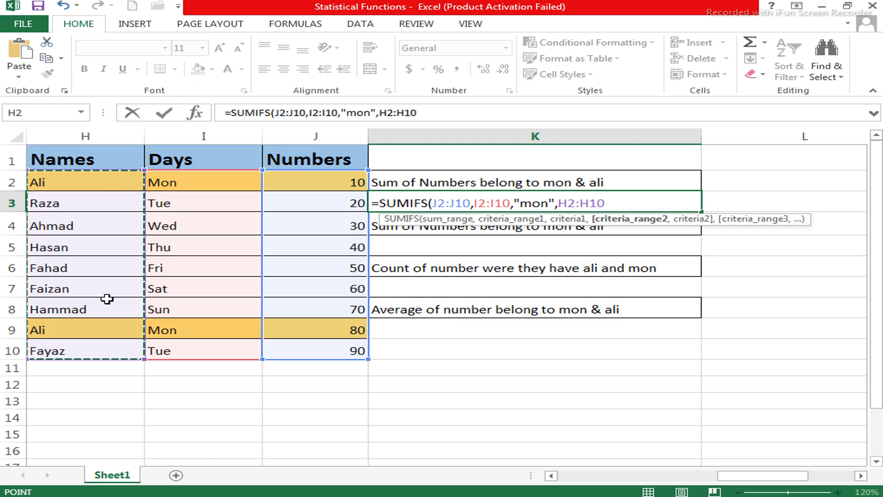
{"action": "type", "text": ","}
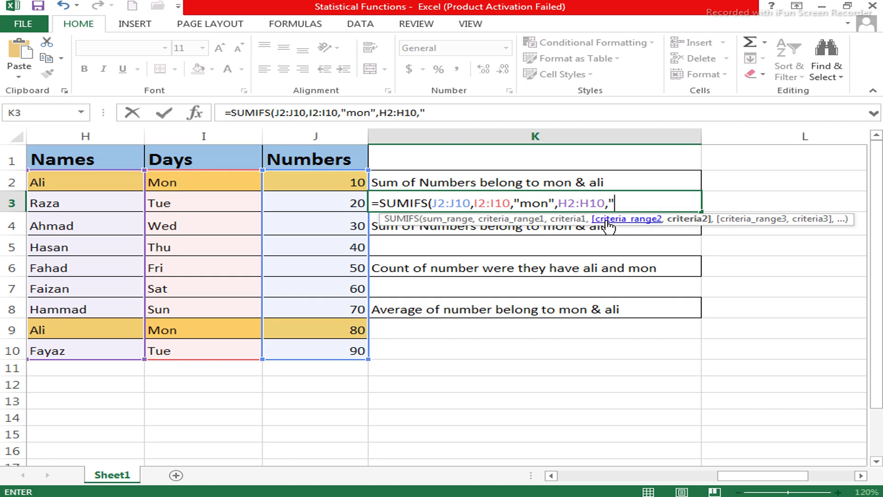
{"action": "type", "text": "ali\")"}
{"action": "key", "text": "Return"}
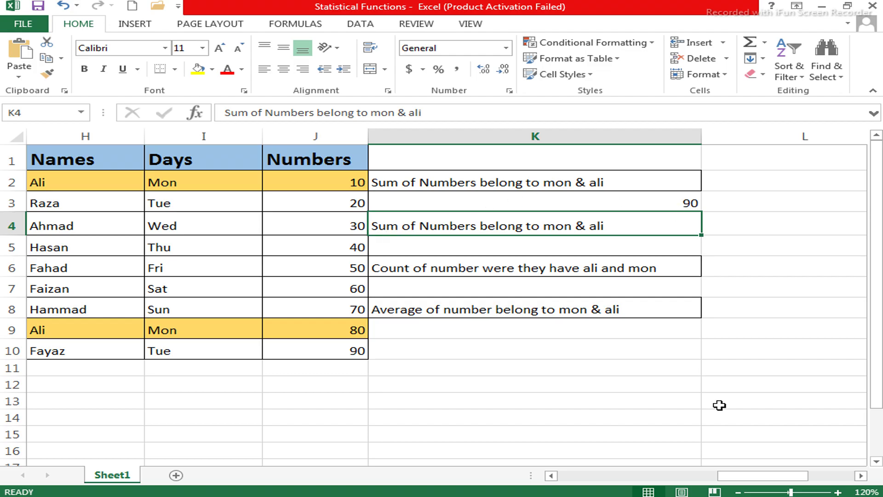
Step: Start a COUNTIFS formula in cell K7 with I2:I10 as the first criteria range and "mon" as its criterion
{"action": "left_click_drag", "start_coordinate": [763, 482], "coordinate": [634, 488]}
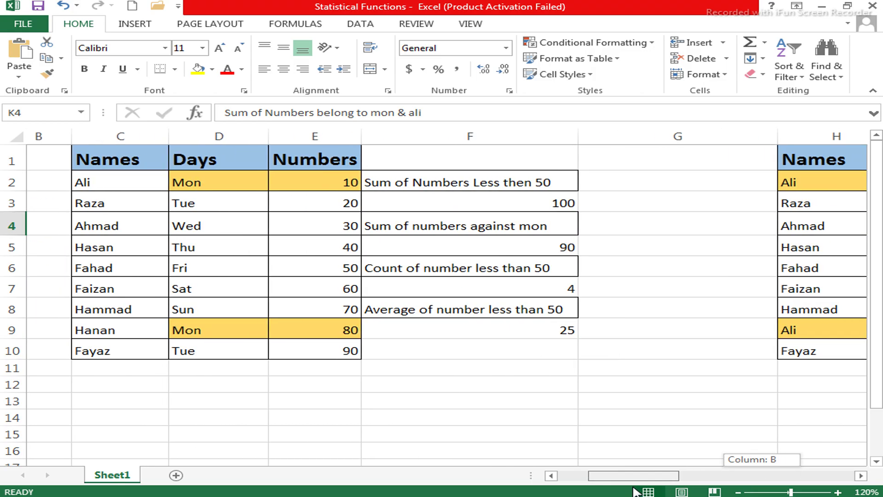
{"action": "left_click_drag", "start_coordinate": [633, 491], "coordinate": [762, 491]}
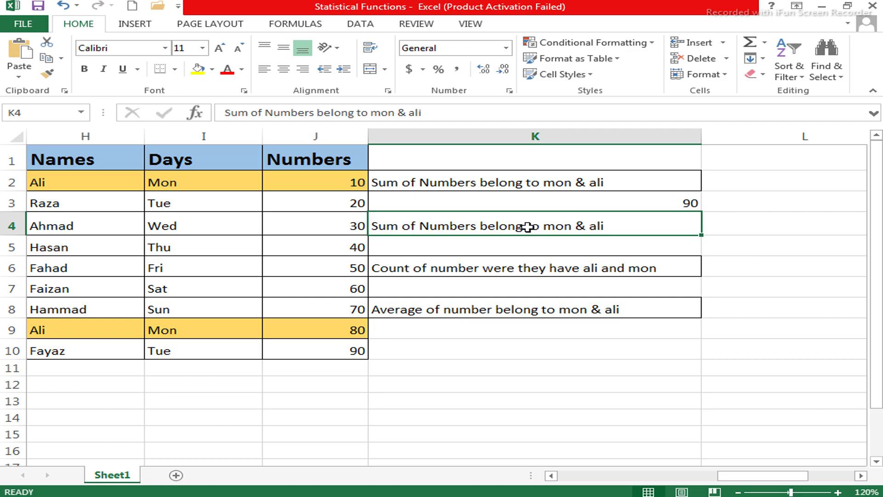
{"action": "left_click", "coordinate": [462, 283]}
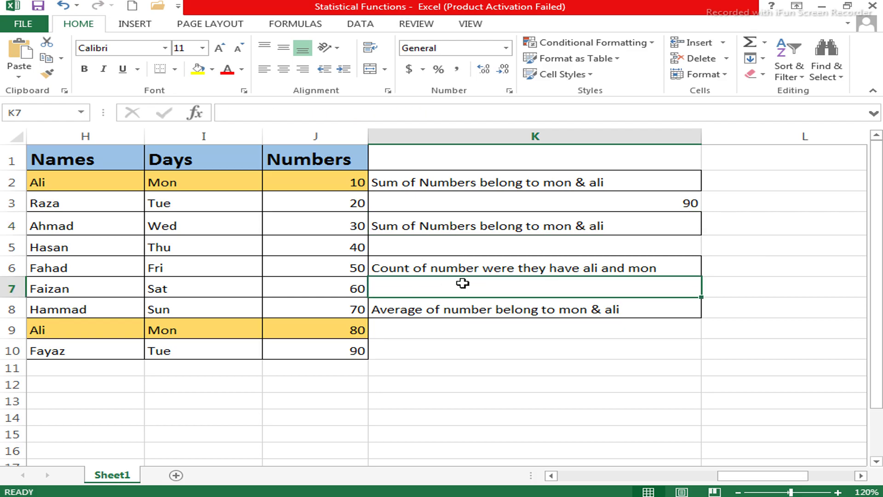
{"action": "type", "text": "="}
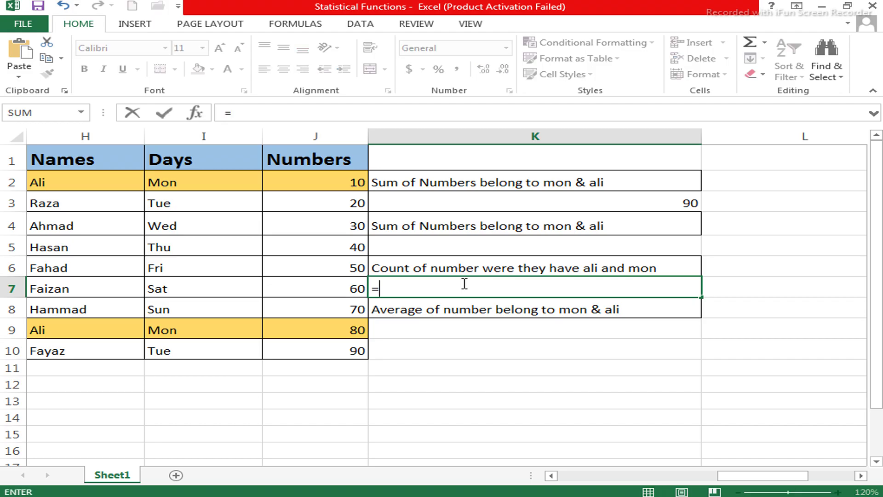
{"action": "type", "text": "count"}
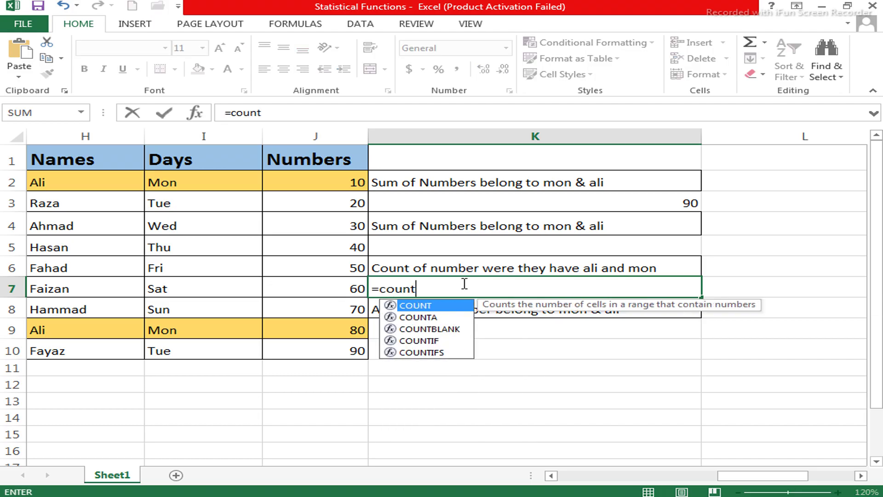
{"action": "type", "text": "if"}
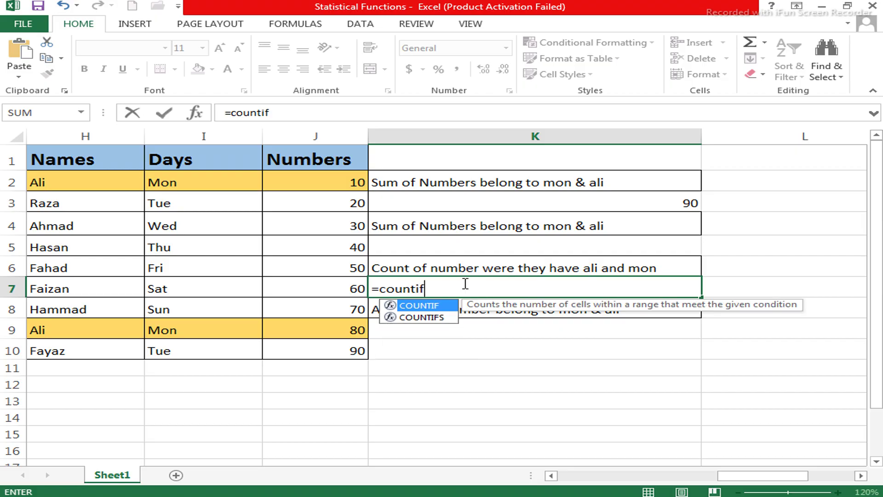
{"action": "type", "text": "s"}
{"action": "key", "text": "Tab"}
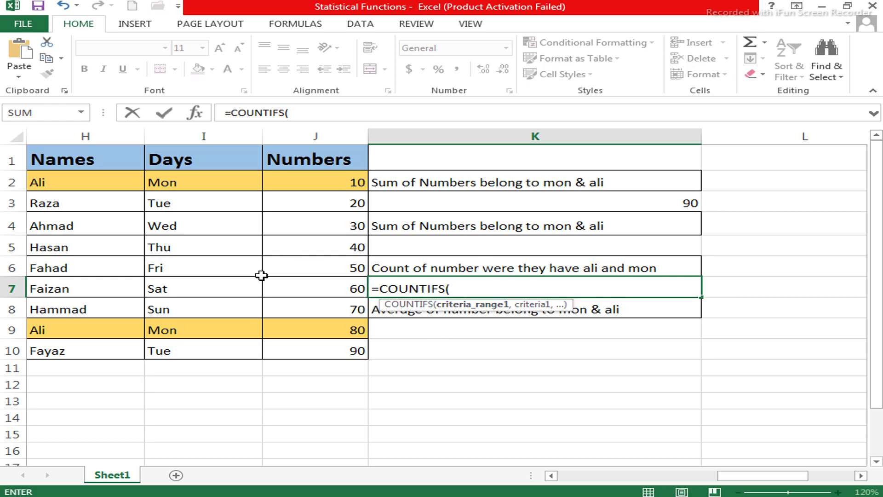
{"action": "left_click_drag", "start_coordinate": [182, 176], "coordinate": [206, 349]}
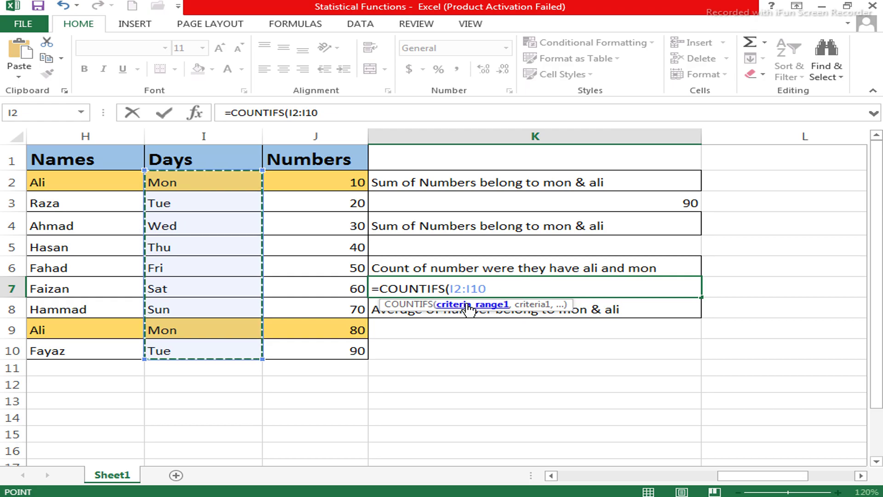
{"action": "type", "text": ","}
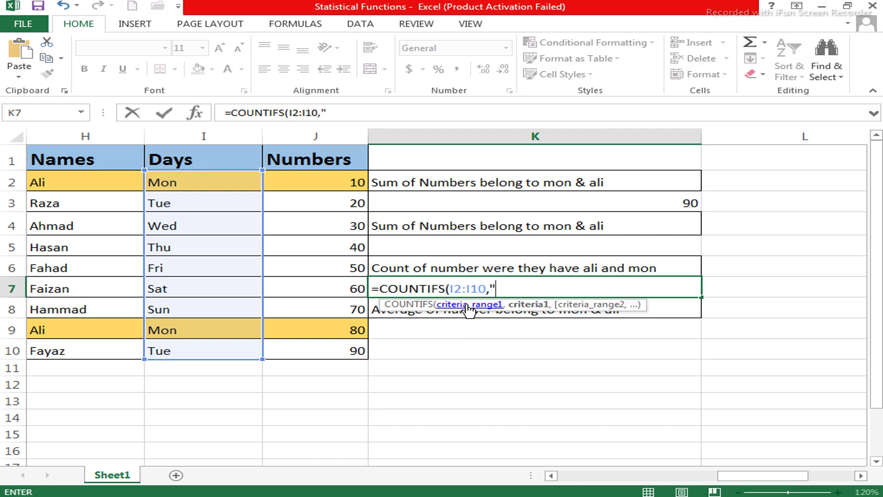
{"action": "type", "text": "\"mon\","}
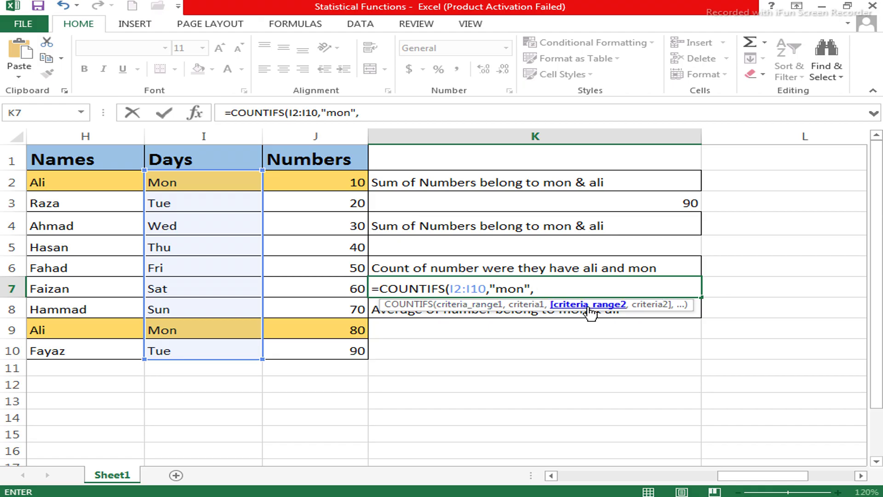
Step: Complete the COUNTIFS formula with H2:H10 as the second criteria range and the highlighted rows' name as its criterion
{"action": "left_click_drag", "start_coordinate": [53, 181], "coordinate": [61, 348]}
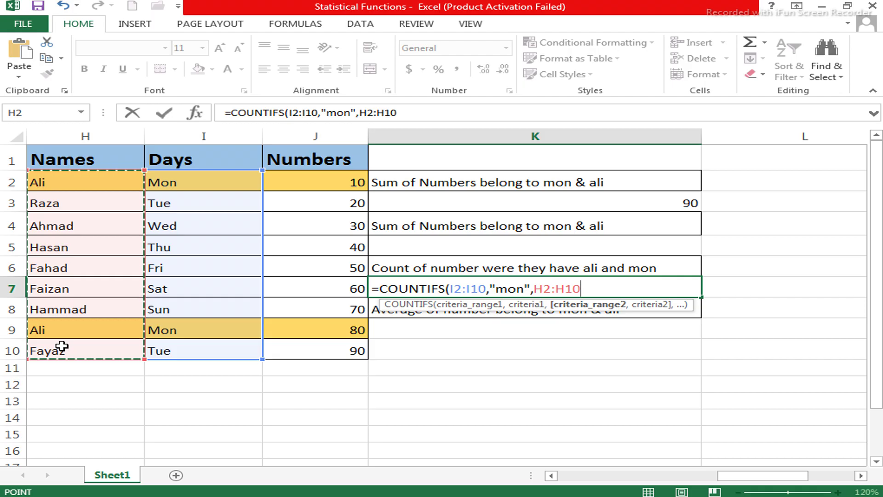
{"action": "type", "text": ","}
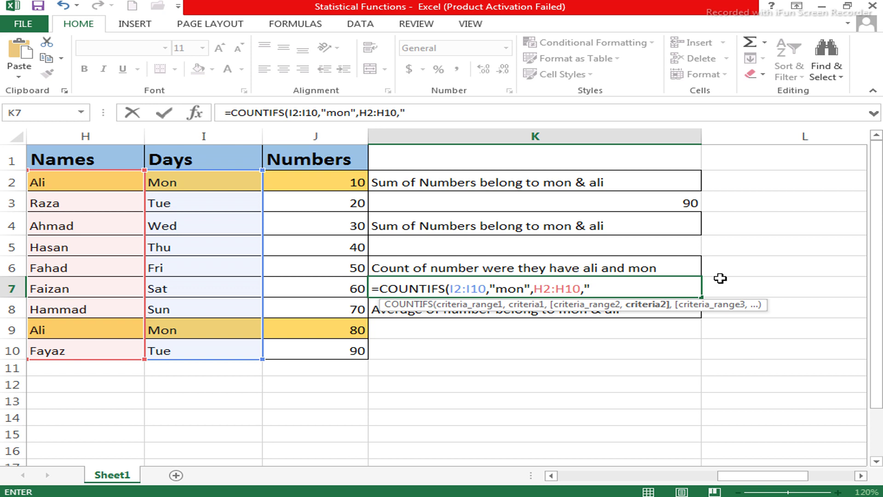
{"action": "type", "text": "\"ali\""}
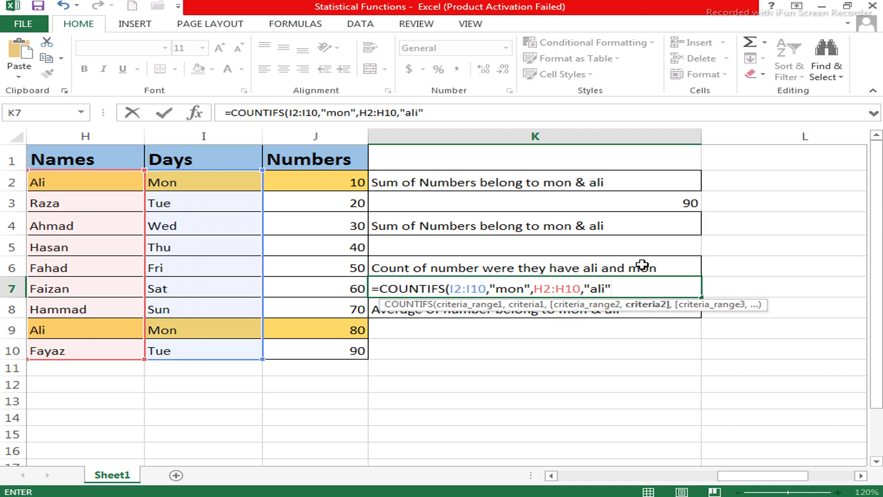
{"action": "type", "text": ")"}
{"action": "key", "text": "Return"}
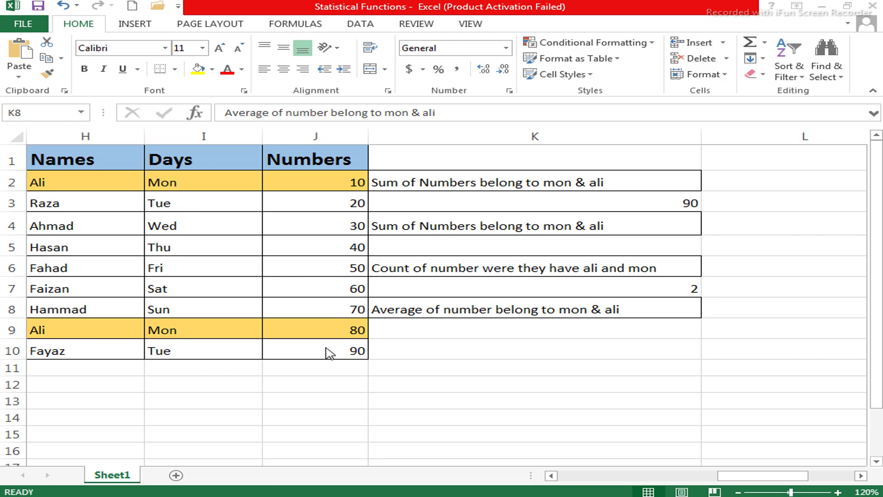
Step: Start an AVERAGEIFS formula in cell K9 with J2:J10 as the average range
{"action": "left_click", "coordinate": [403, 328]}
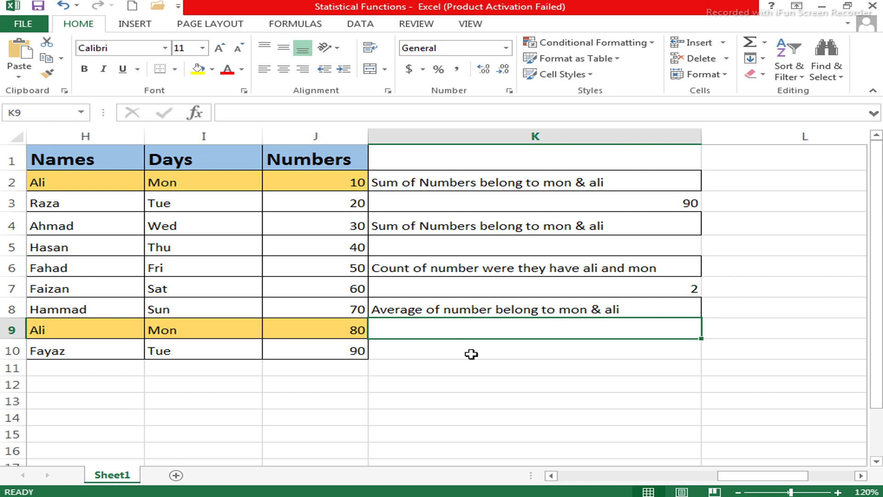
{"action": "type", "text": "=a"}
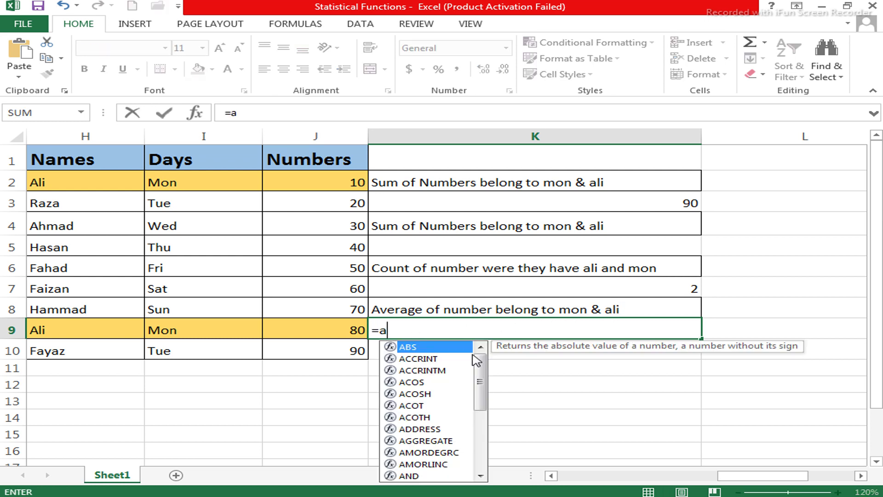
{"action": "type", "text": "verageifs"}
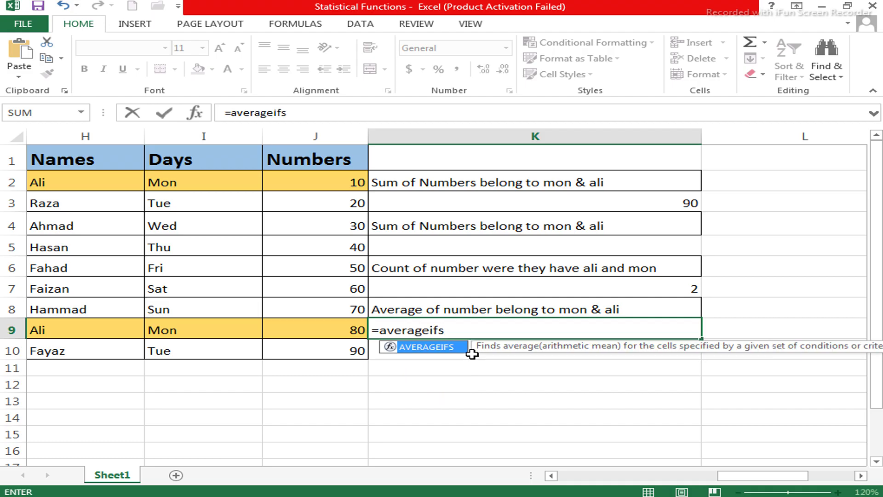
{"action": "key", "text": "Tab"}
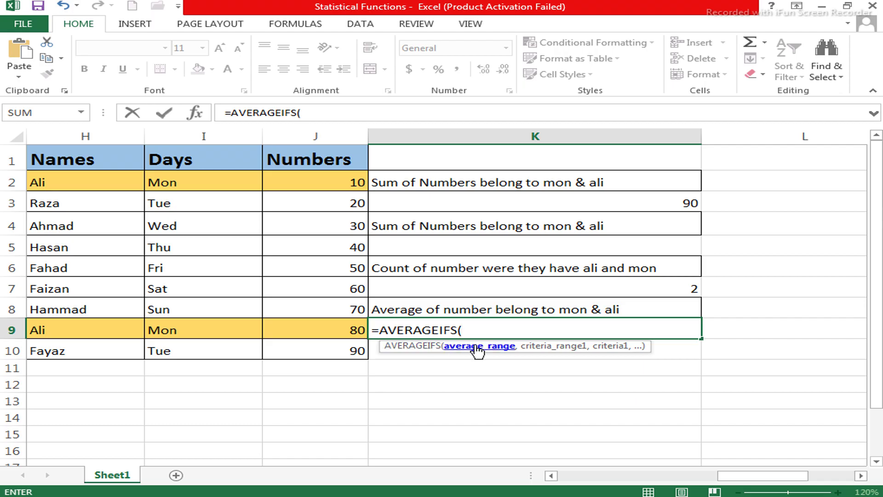
{"action": "left_click_drag", "start_coordinate": [322, 182], "coordinate": [328, 340]}
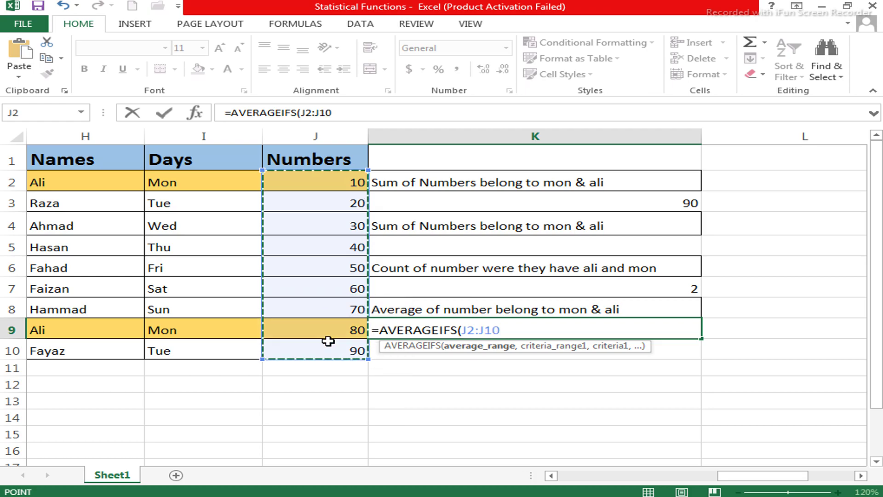
{"action": "type", "text": ","}
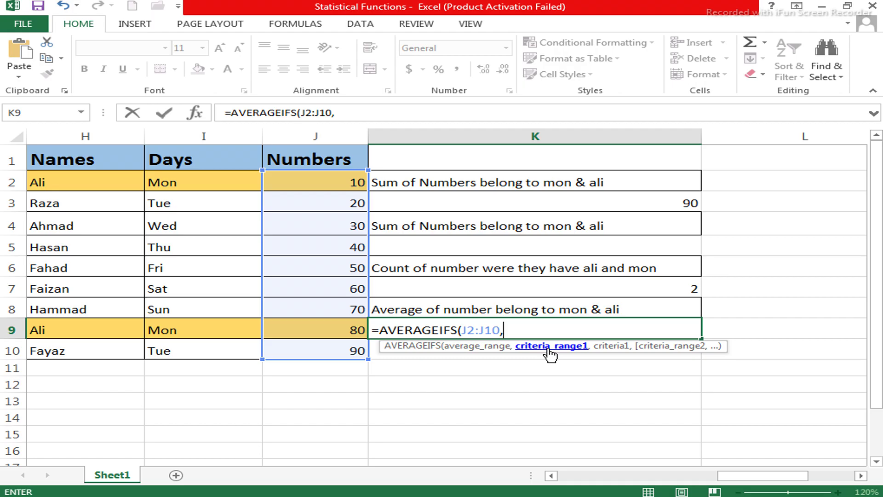
Step: Complete the AVERAGEIFS formula with criteria "mon" for I2:I10 and the highlighted rows' name for H2:H10
{"action": "left_click_drag", "start_coordinate": [201, 180], "coordinate": [221, 347]}
{"action": "type", "text": ","}
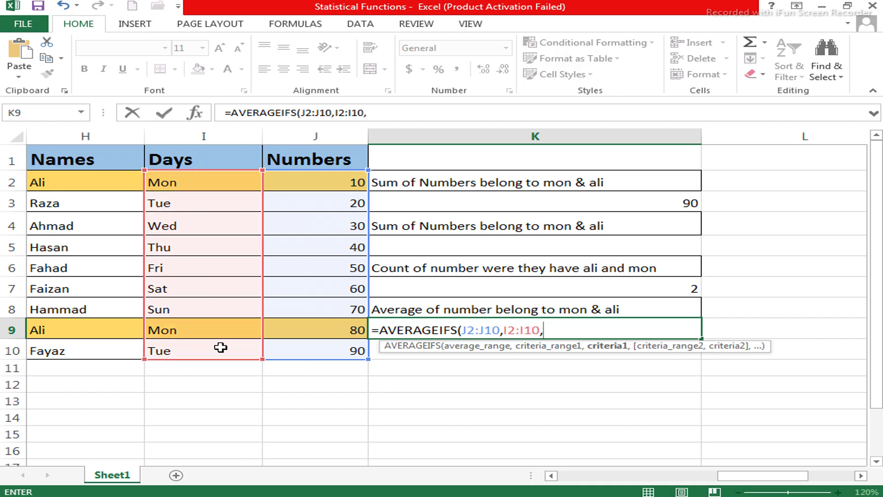
{"action": "type", "text": "\"mon\""}
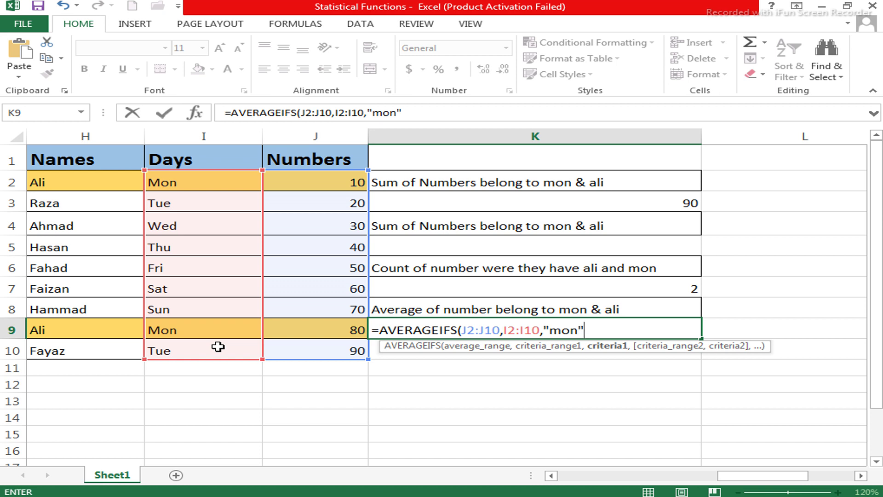
{"action": "type", "text": ","}
{"action": "left_click_drag", "start_coordinate": [68, 183], "coordinate": [93, 344]}
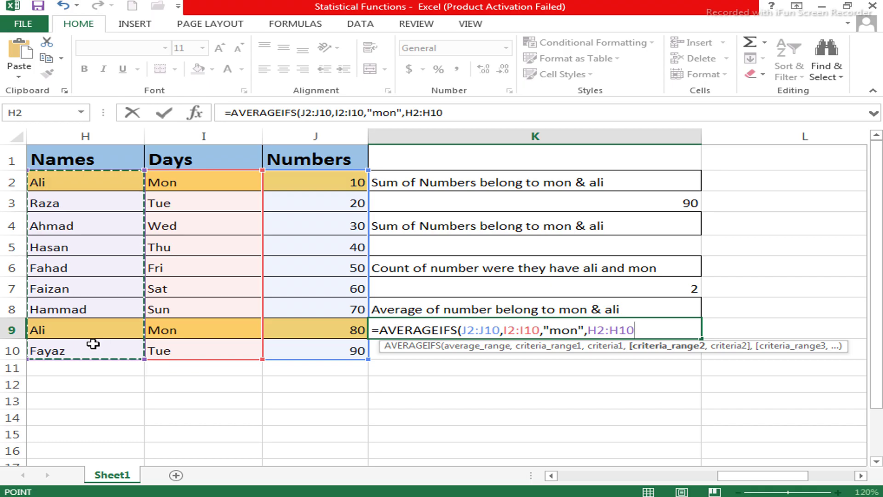
{"action": "type", "text": ","}
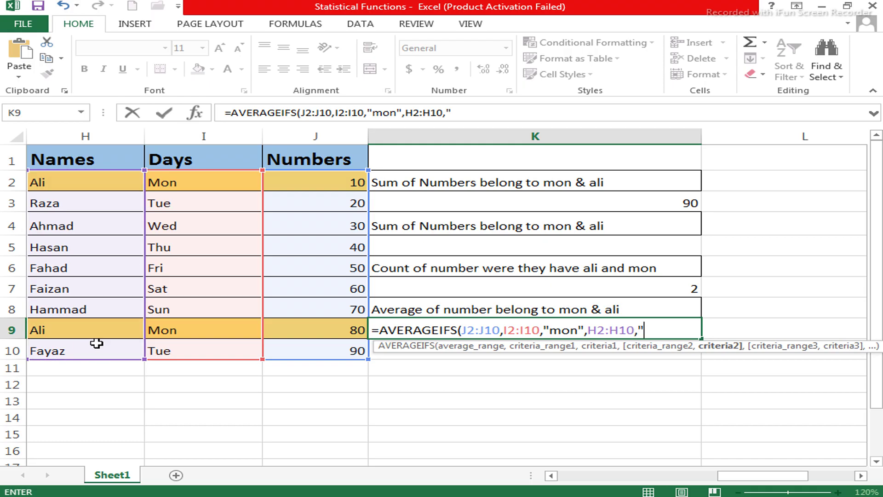
{"action": "type", "text": "\"ali\")"}
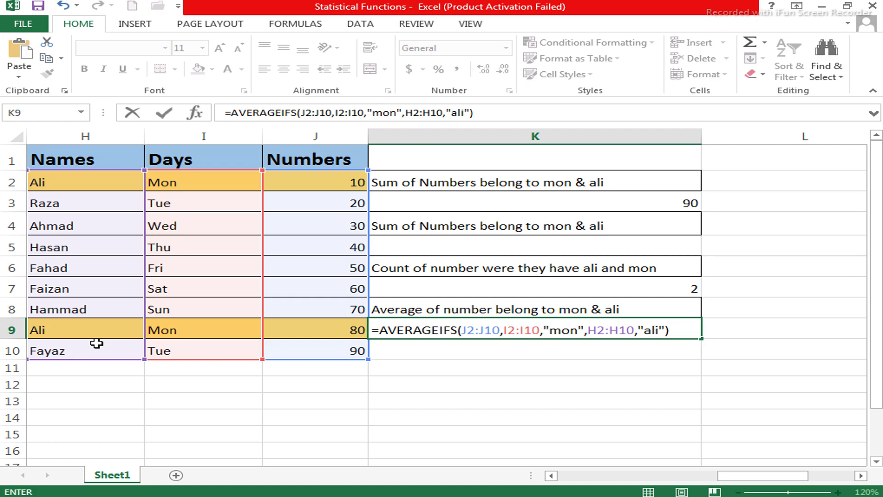
{"action": "key", "text": "Return"}
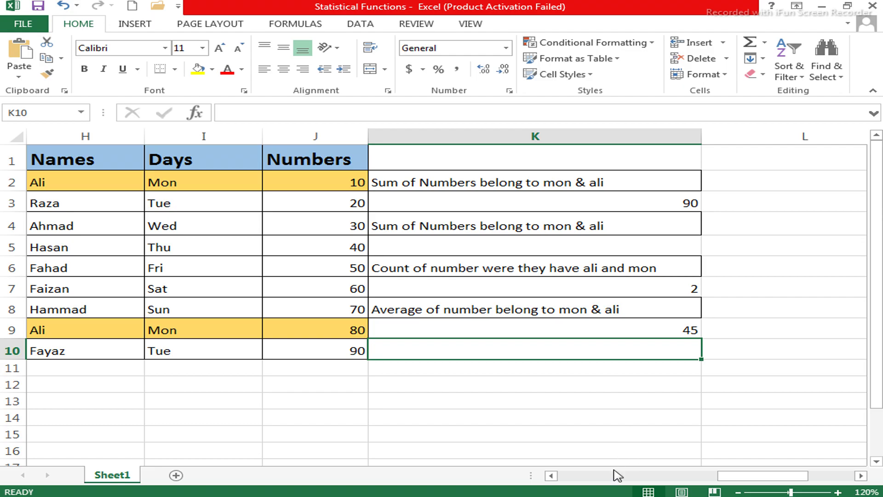
Step: Review the first table's formula results in column F and the list of statistical functions in column A
{"action": "left_click", "coordinate": [549, 475]}
{"action": "left_click", "coordinate": [550, 475]}
{"action": "left_click", "coordinate": [549, 475]}
{"action": "left_click", "coordinate": [549, 475]}
{"action": "left_click", "coordinate": [550, 475]}
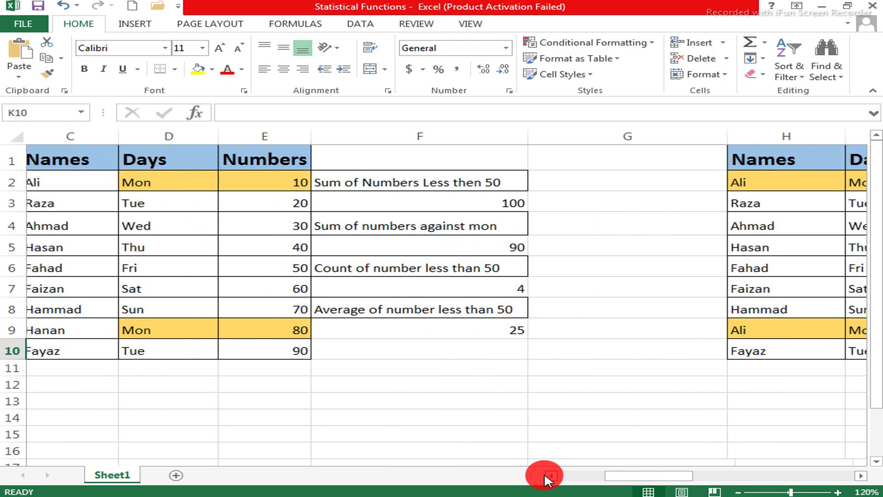
{"action": "left_click", "coordinate": [549, 476]}
{"action": "left_click", "coordinate": [549, 476]}
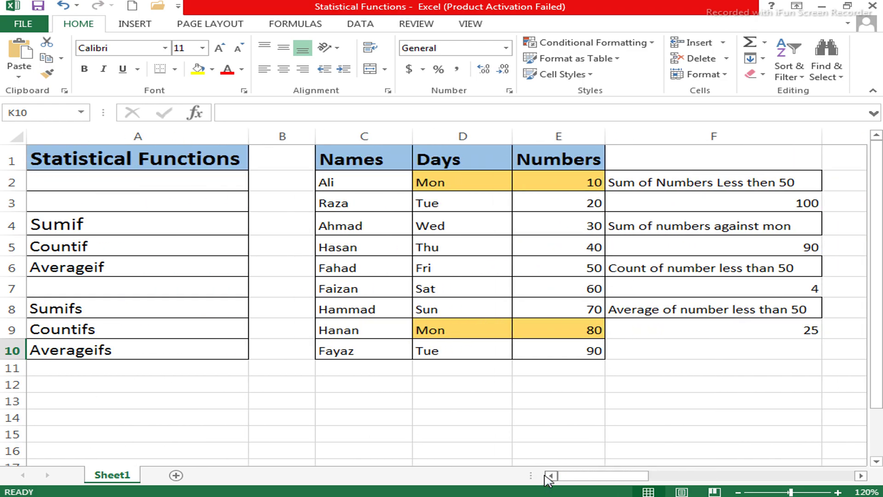